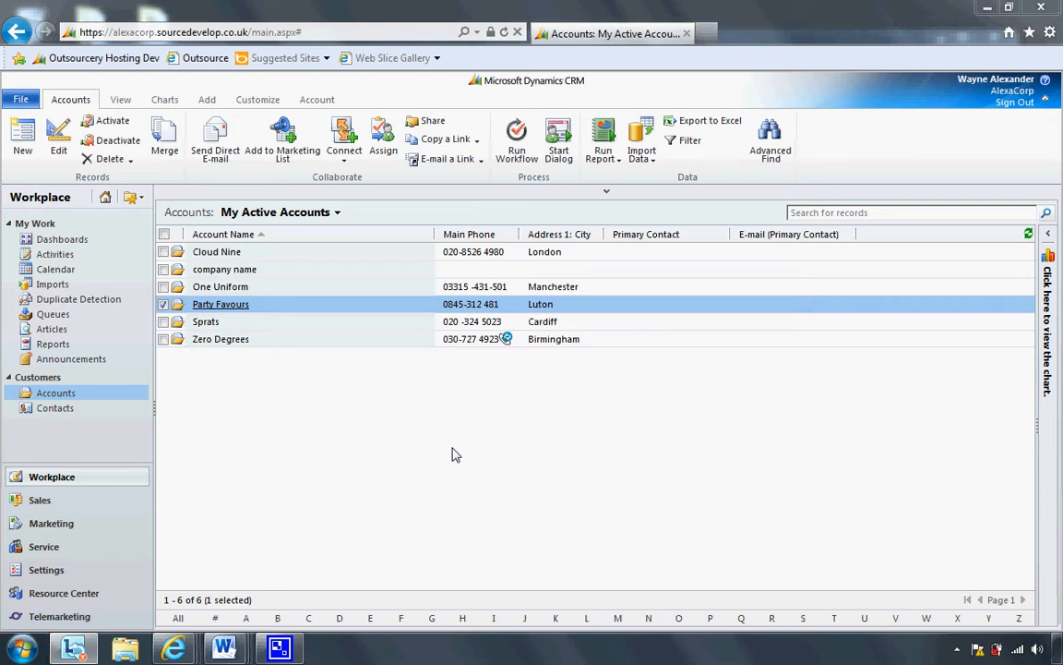
- Open the Telemarketing Solution from the list of solutions in the CRM settings
{"action": "left_click", "coordinate": [85, 573]}
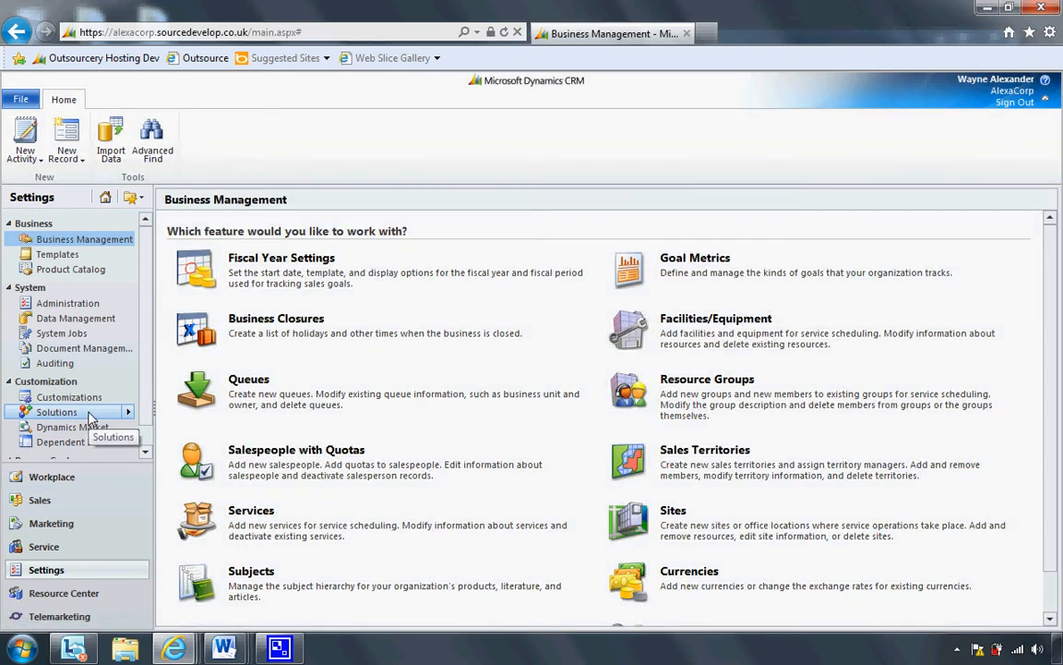
{"action": "left_click", "coordinate": [89, 416]}
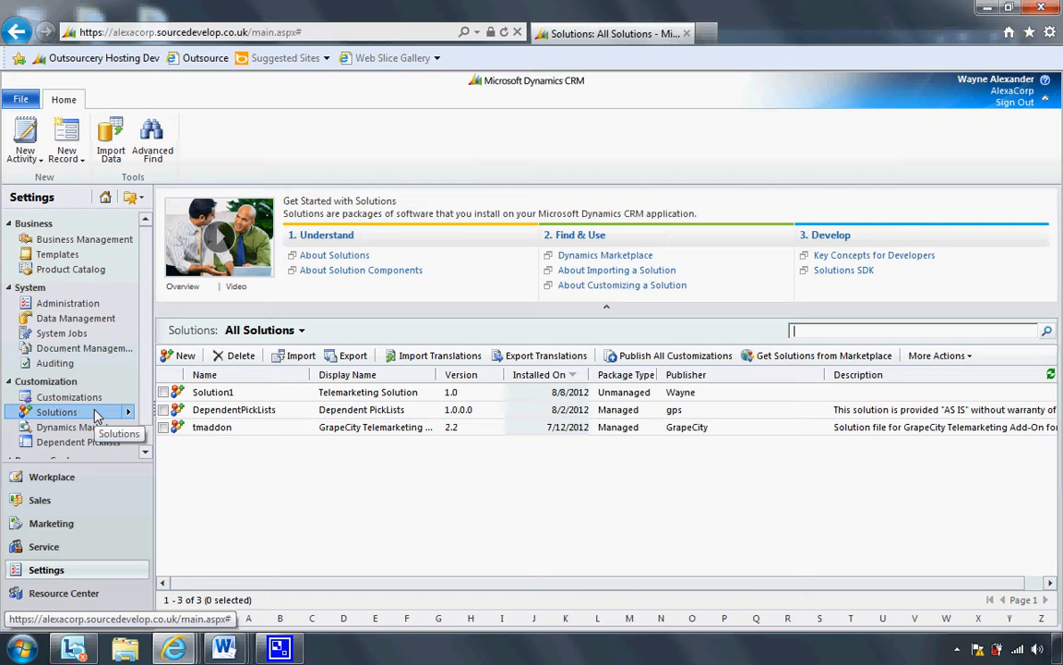
{"action": "double_click", "coordinate": [258, 397]}
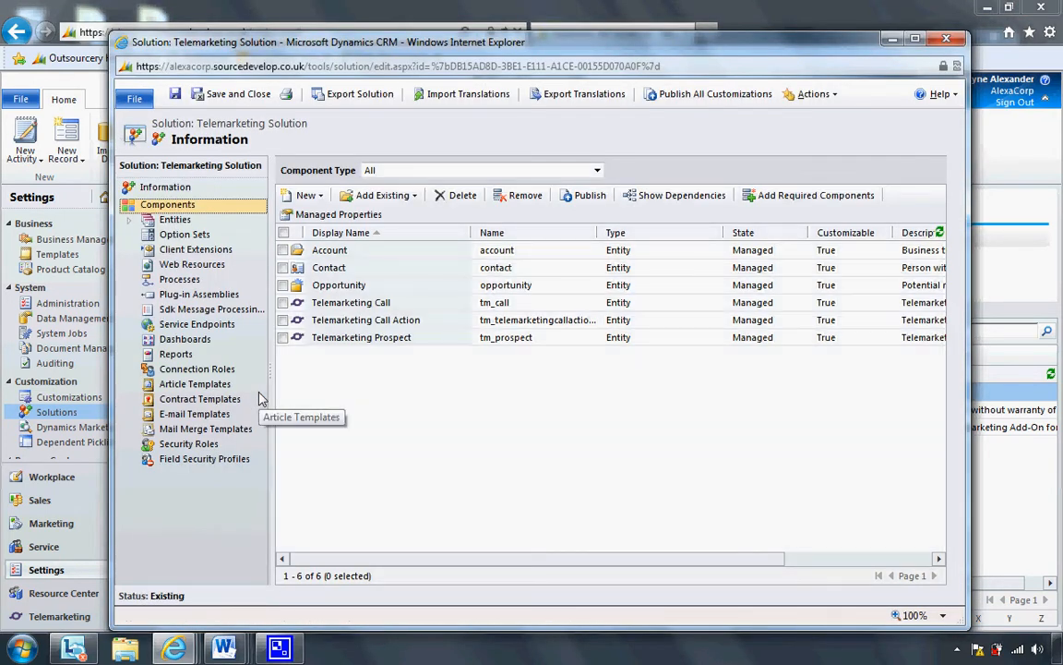
- Display the forms of the Account entity within the solution
{"action": "left_click", "coordinate": [131, 221]}
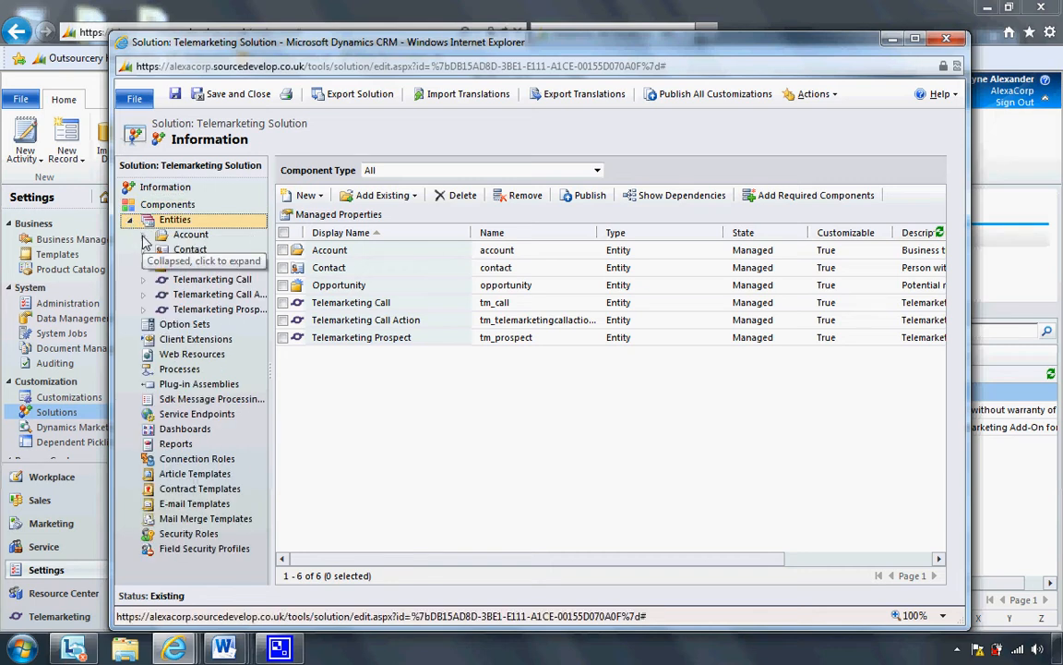
{"action": "left_click", "coordinate": [144, 239]}
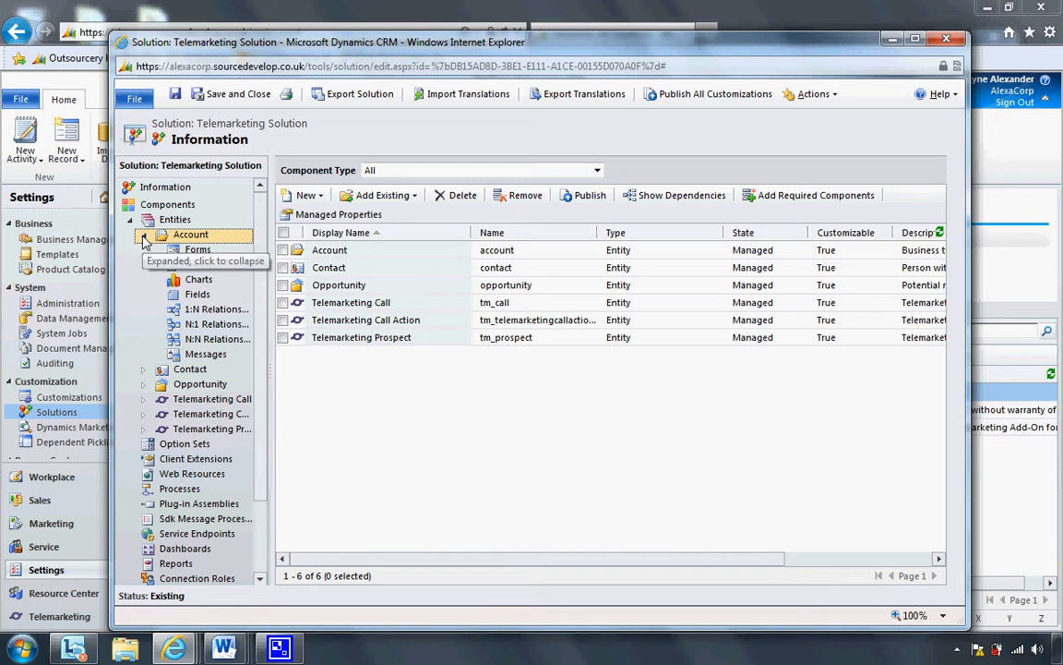
{"action": "left_click", "coordinate": [195, 252]}
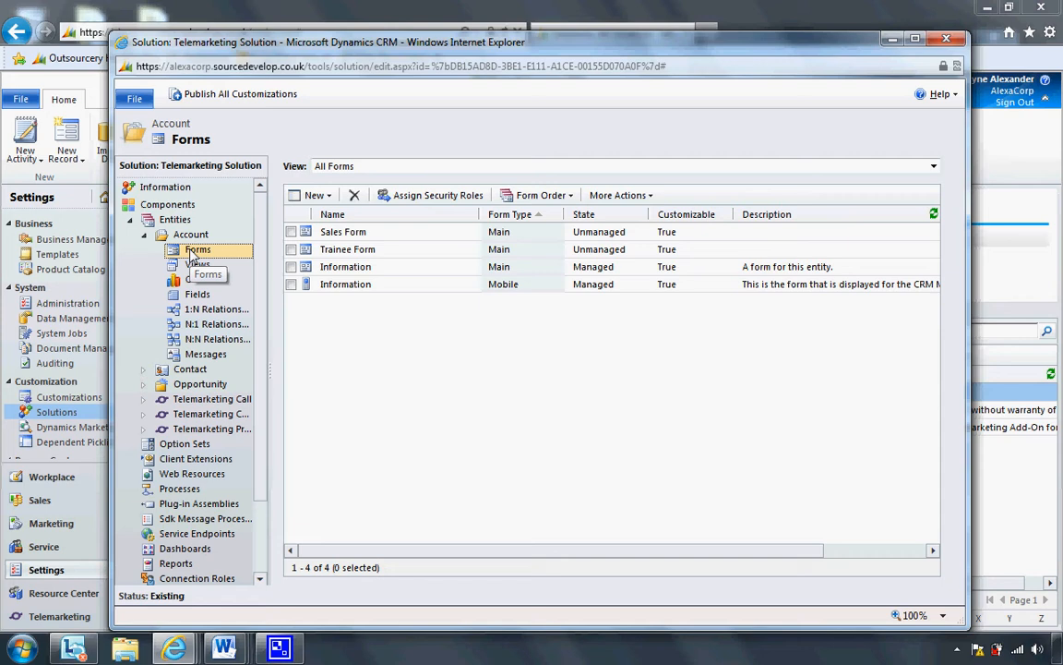
- Examine the existing Account forms, comparing the Sales, Trainee and Information forms by form type and state
{"action": "left_click", "coordinate": [443, 236]}
{"action": "left_click", "coordinate": [446, 244]}
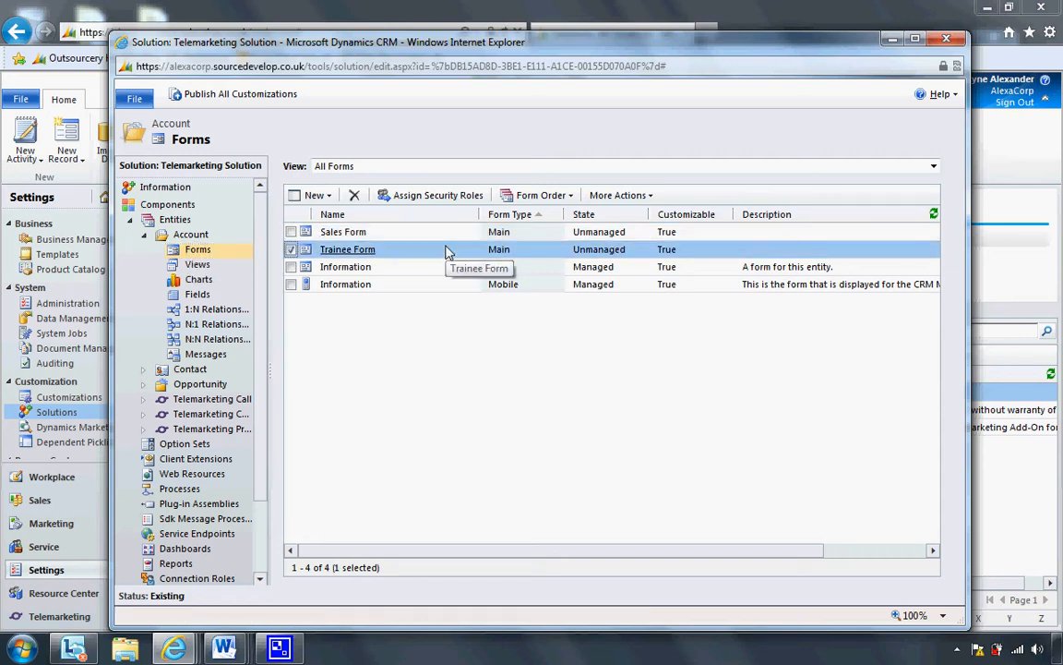
{"action": "left_click", "coordinate": [445, 238]}
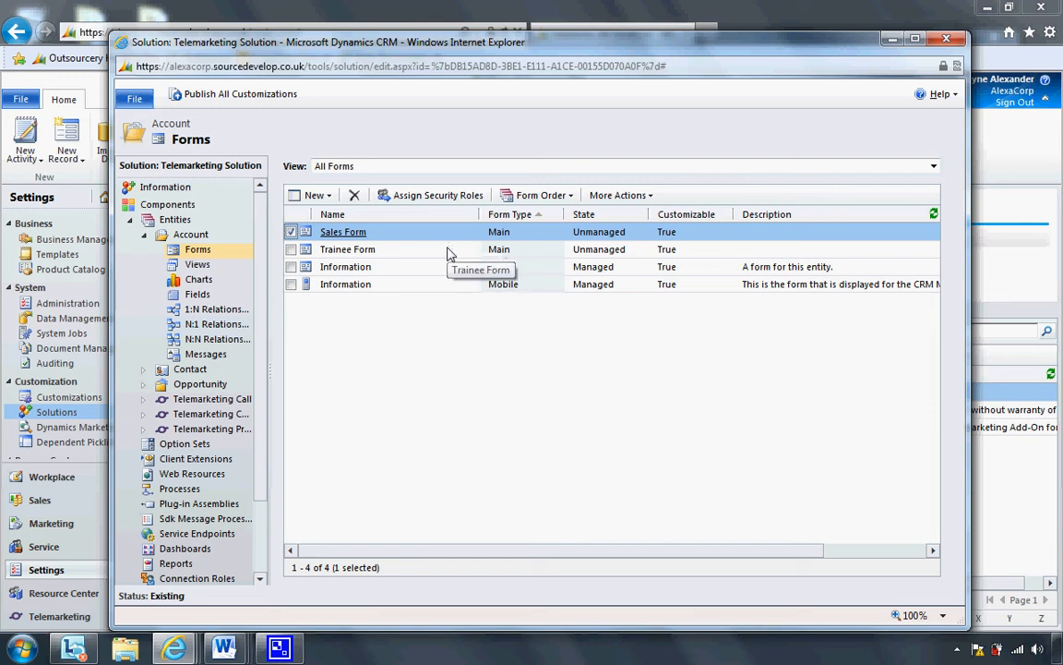
{"action": "left_click", "coordinate": [448, 249]}
{"action": "left_click", "coordinate": [448, 239]}
{"action": "left_click", "coordinate": [452, 255]}
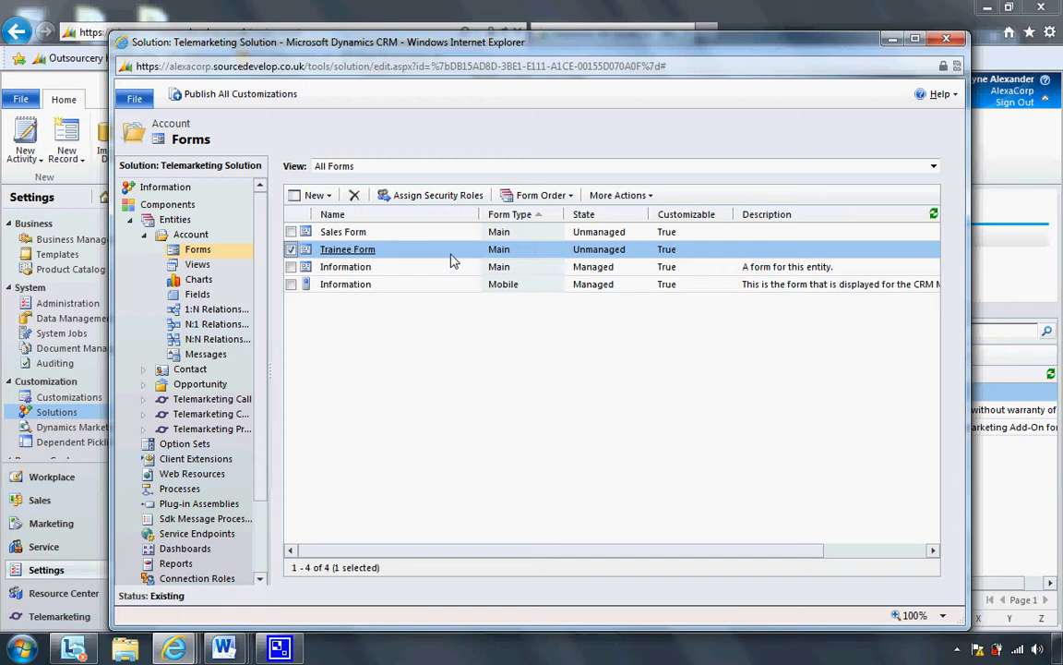
{"action": "left_click", "coordinate": [451, 267]}
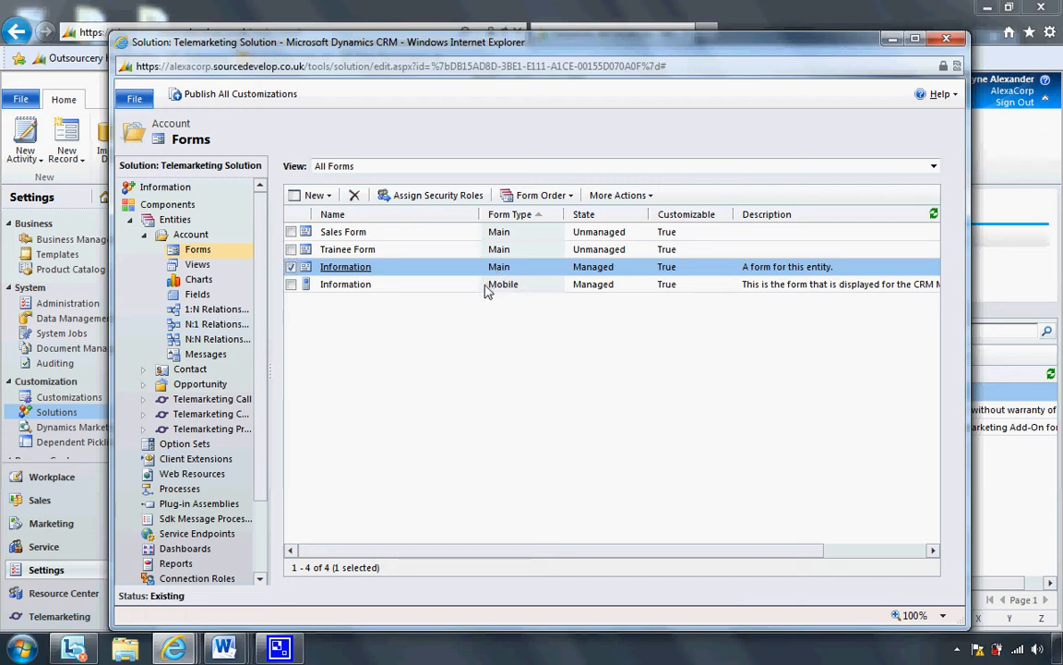
{"action": "left_click", "coordinate": [488, 289]}
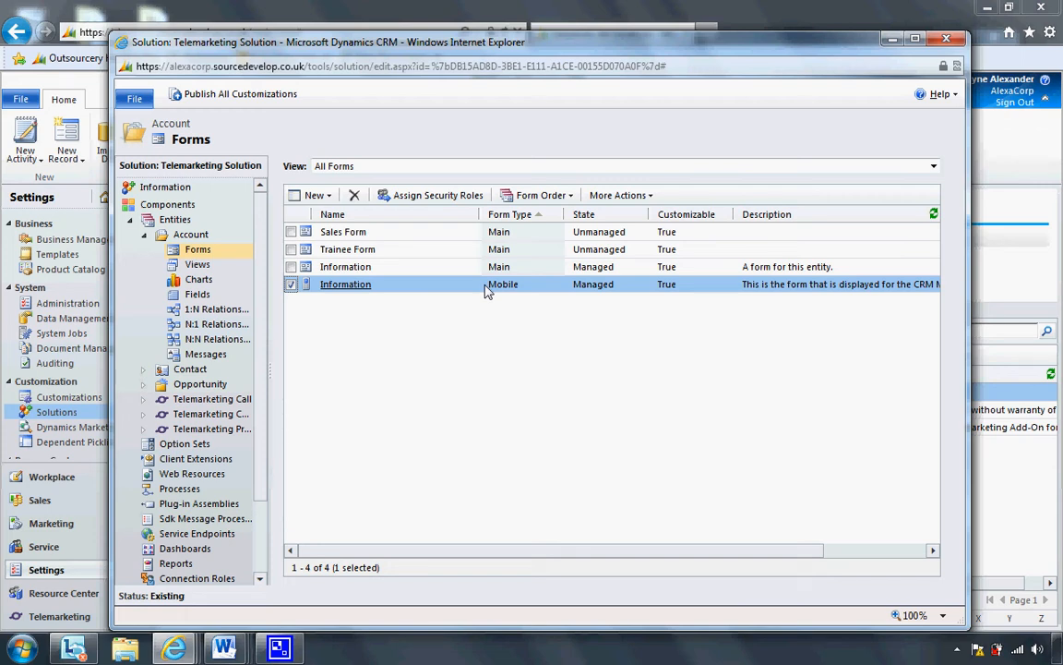
- Create a new main form for the Account entity
{"action": "left_click", "coordinate": [325, 196]}
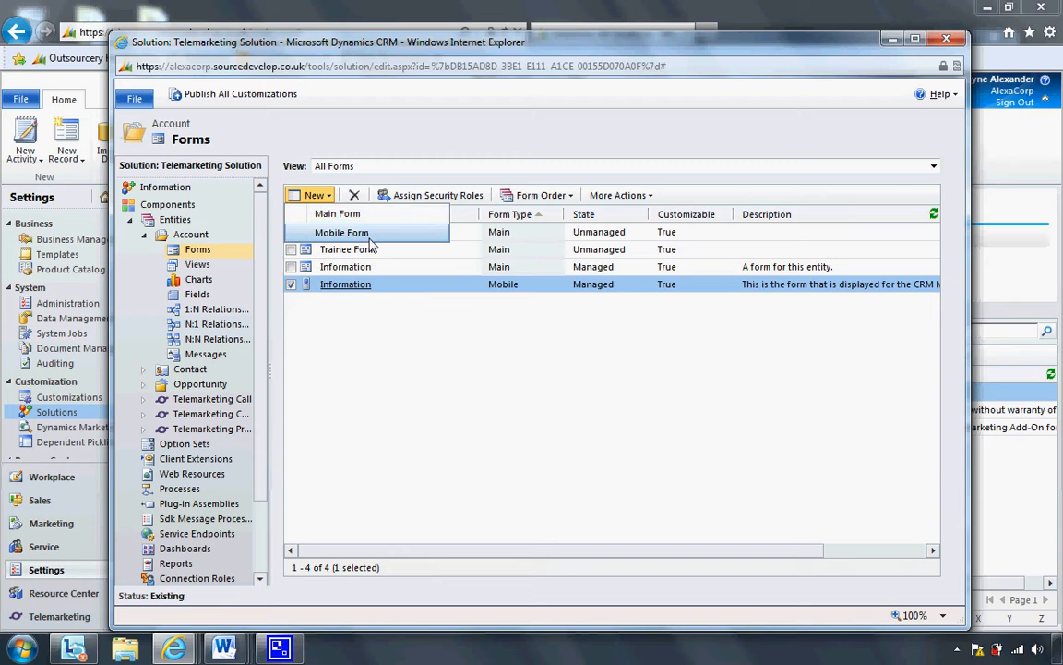
{"action": "left_click", "coordinate": [371, 220]}
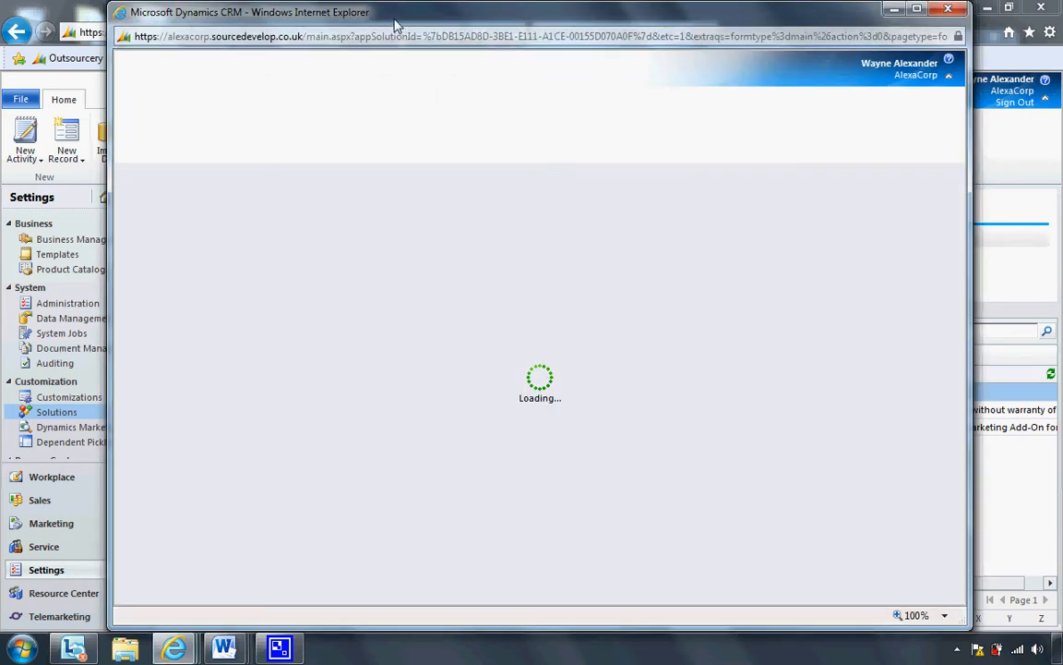
{"action": "left_click_drag", "start_coordinate": [394, 21], "coordinate": [412, 23]}
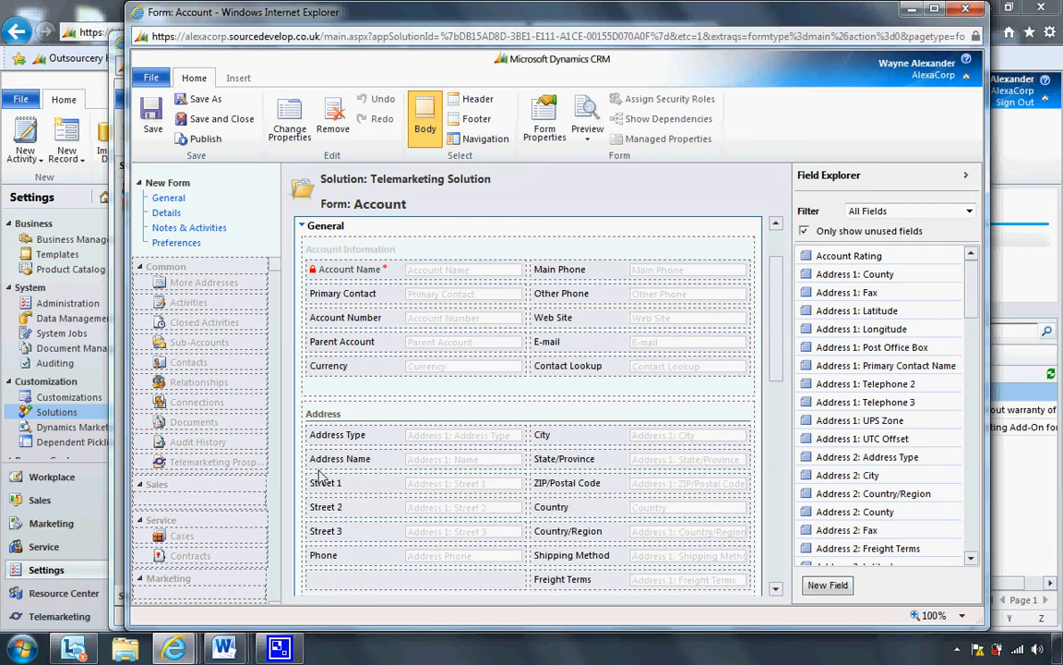
- Remove the Address section from the General tab of the new Account form
{"action": "scroll", "coordinate": [778, 360], "scroll_direction": "down", "scroll_amount": 1}
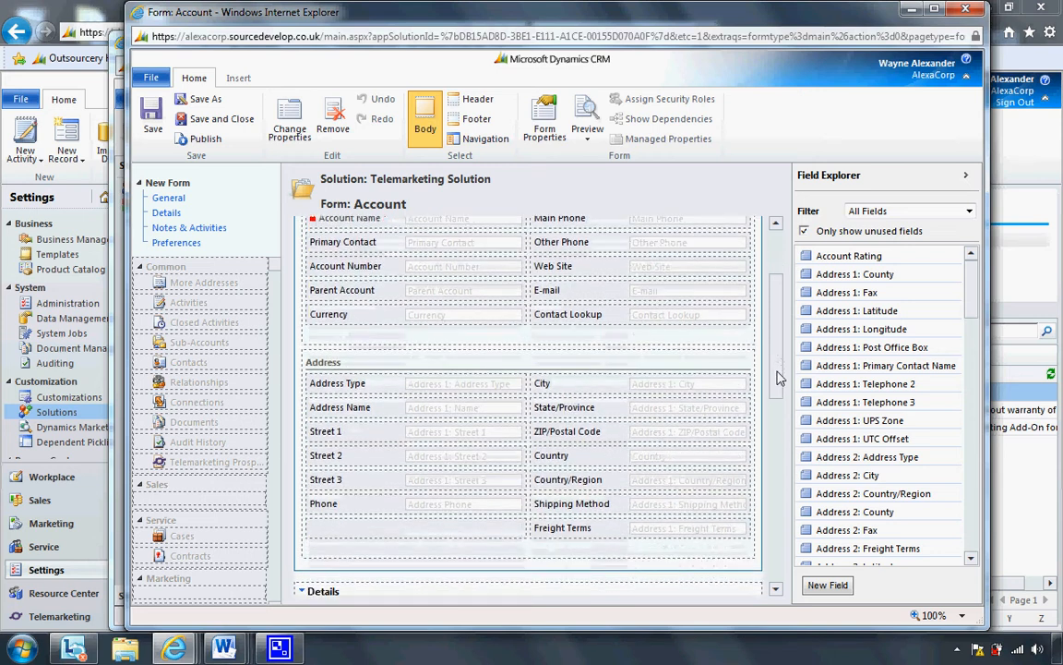
{"action": "left_click", "coordinate": [456, 369]}
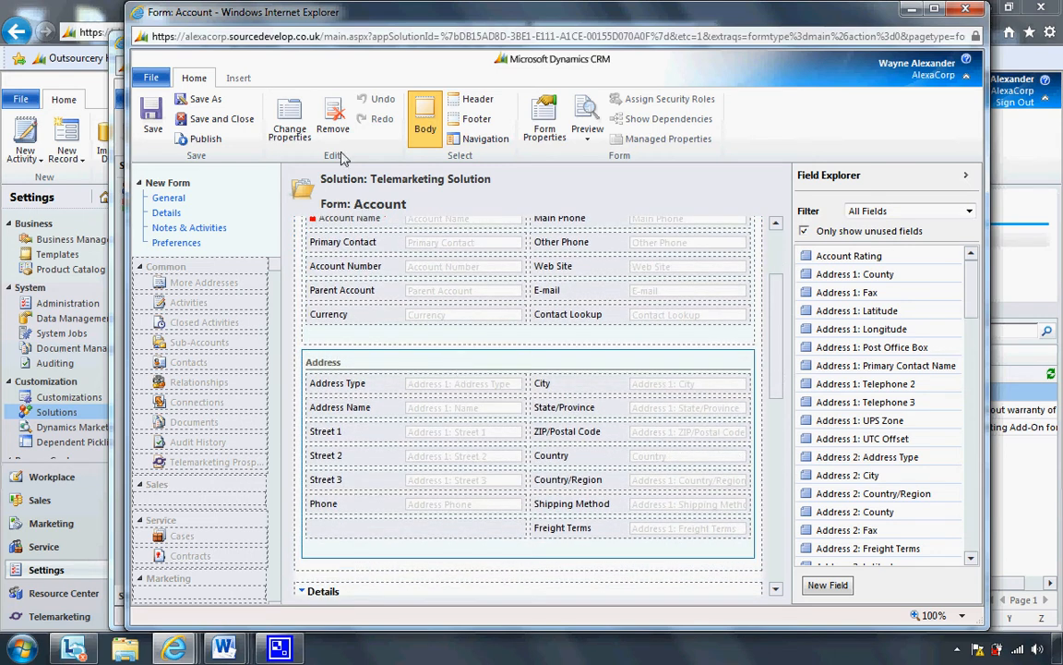
{"action": "left_click", "coordinate": [333, 120]}
{"action": "left_click", "coordinate": [620, 384]}
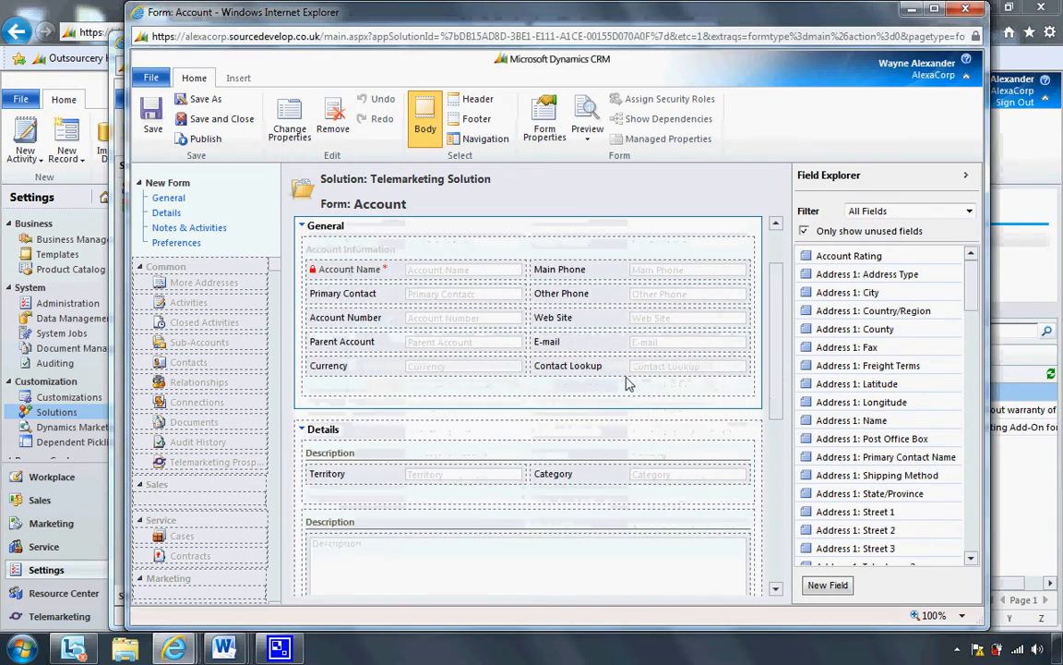
- Remove both Description sections from the Details tab of the form
{"action": "left_click_drag", "start_coordinate": [778, 346], "coordinate": [790, 427]}
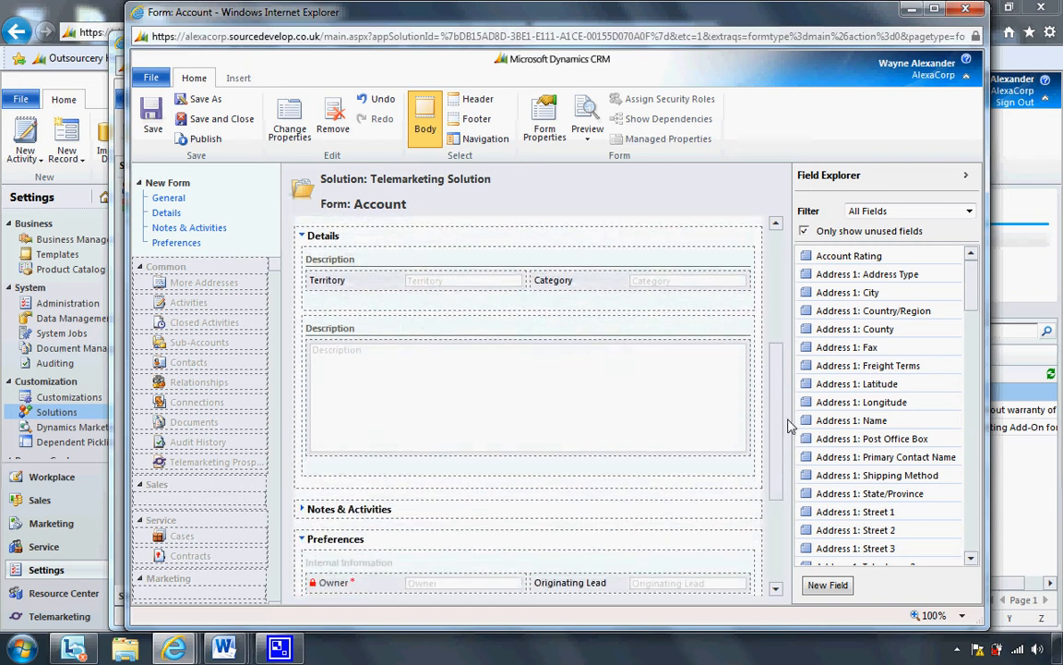
{"action": "left_click", "coordinate": [494, 267]}
{"action": "left_click", "coordinate": [332, 115]}
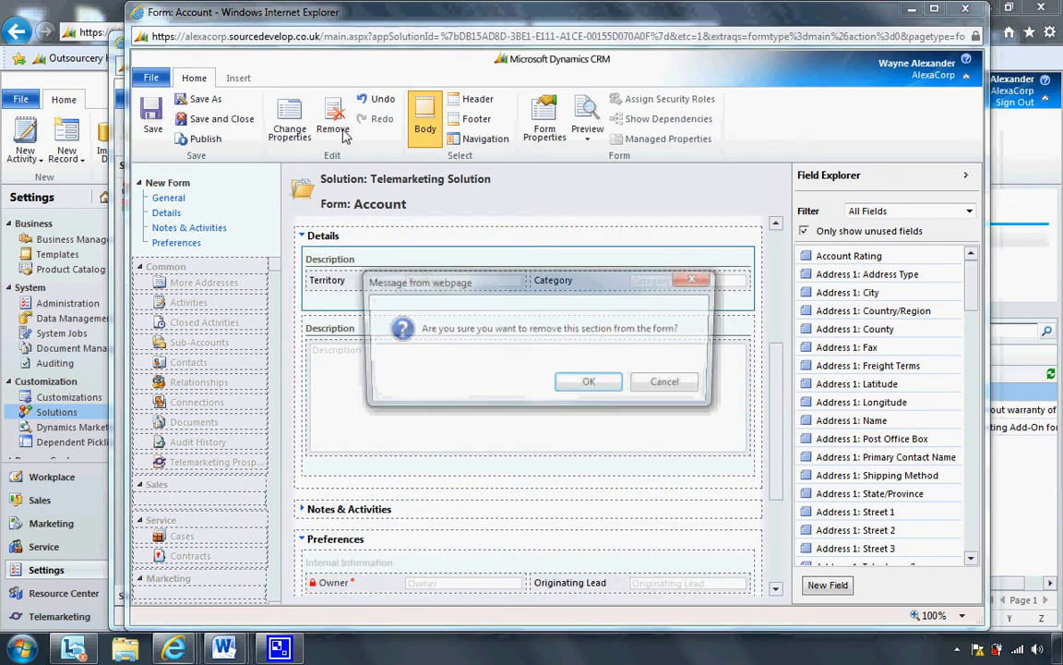
{"action": "left_click", "coordinate": [582, 385]}
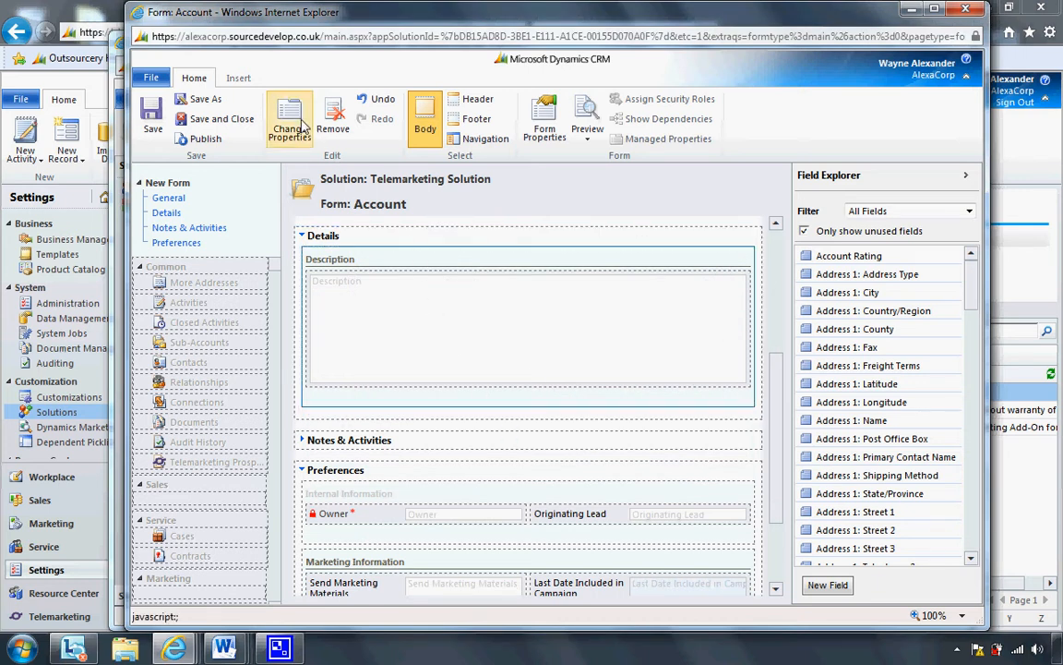
{"action": "left_click", "coordinate": [333, 115]}
{"action": "left_click", "coordinate": [589, 384]}
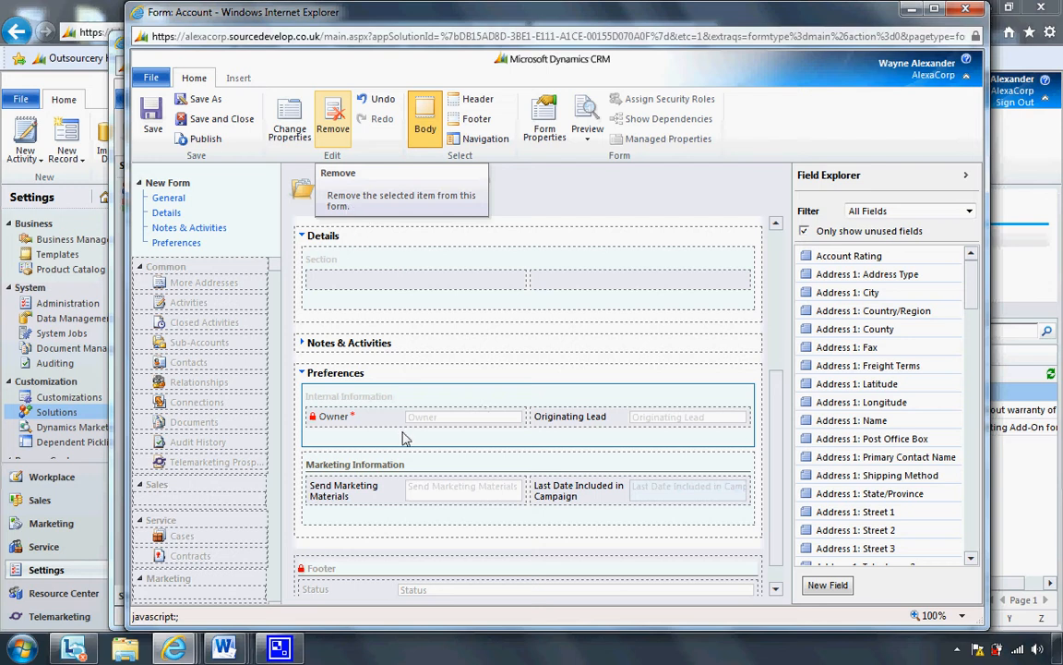
- Remove the Marketing Information section from the Preferences tab
{"action": "left_click", "coordinate": [408, 472]}
{"action": "left_click", "coordinate": [332, 115]}
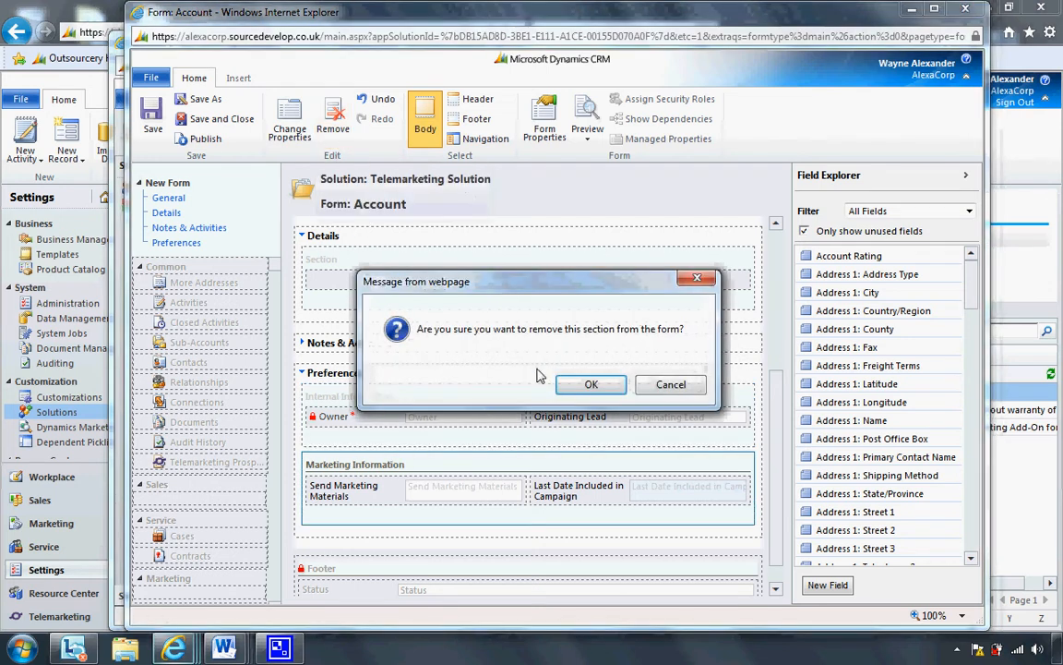
{"action": "left_click", "coordinate": [596, 383]}
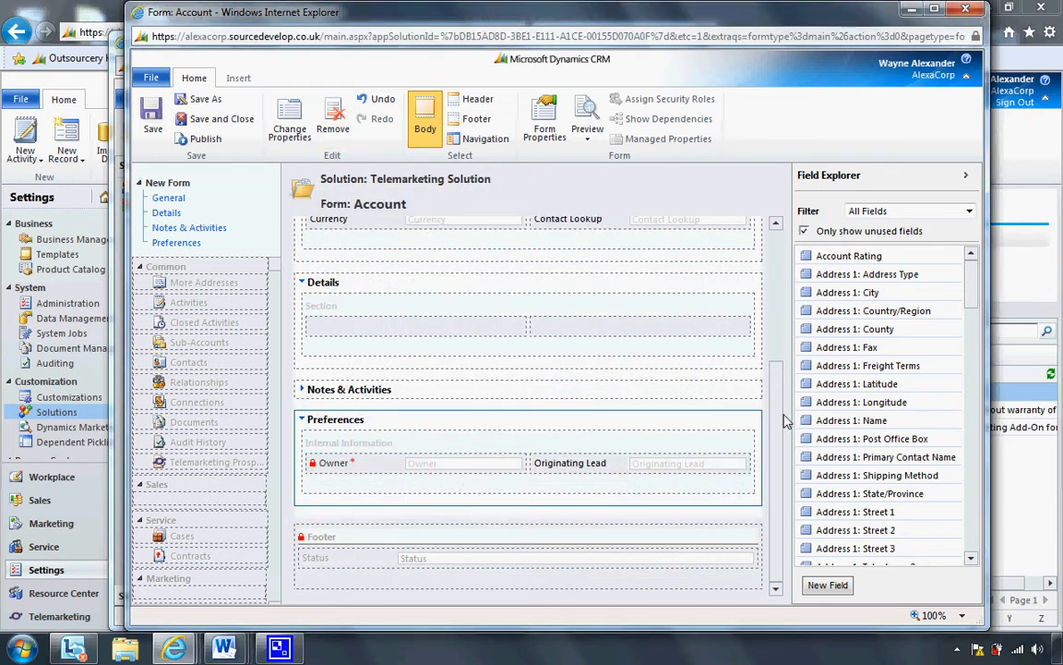
- Remove the emptied Details tab from the Account form
{"action": "scroll", "coordinate": [783, 406], "scroll_direction": "up", "scroll_amount": 1}
{"action": "scroll", "coordinate": [783, 406], "scroll_direction": "up", "scroll_amount": 2}
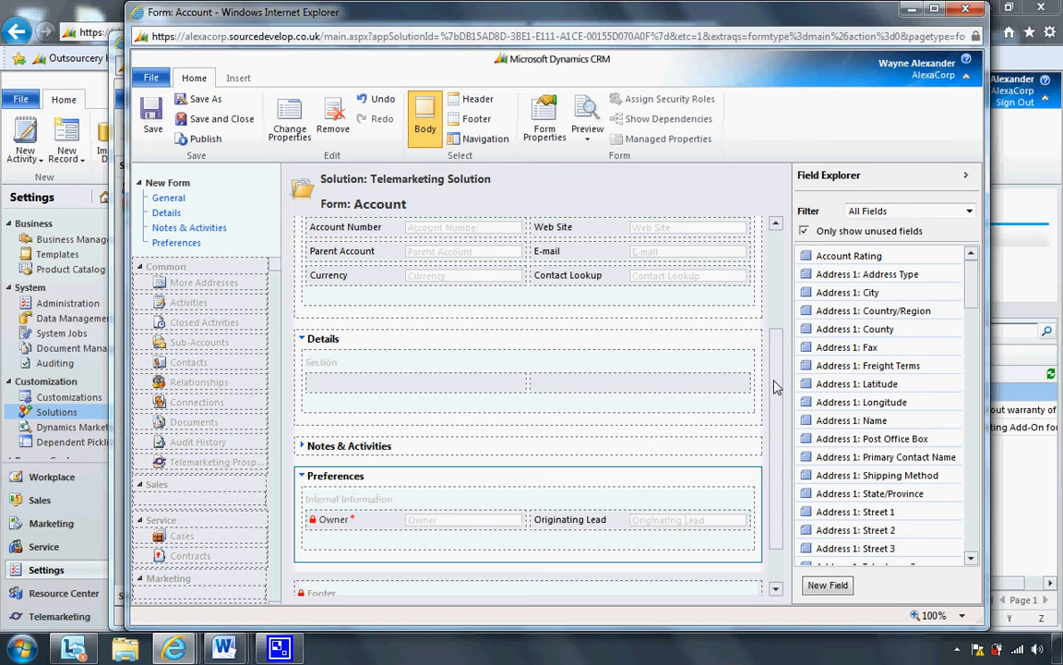
{"action": "left_click", "coordinate": [603, 353]}
{"action": "left_click", "coordinate": [332, 120]}
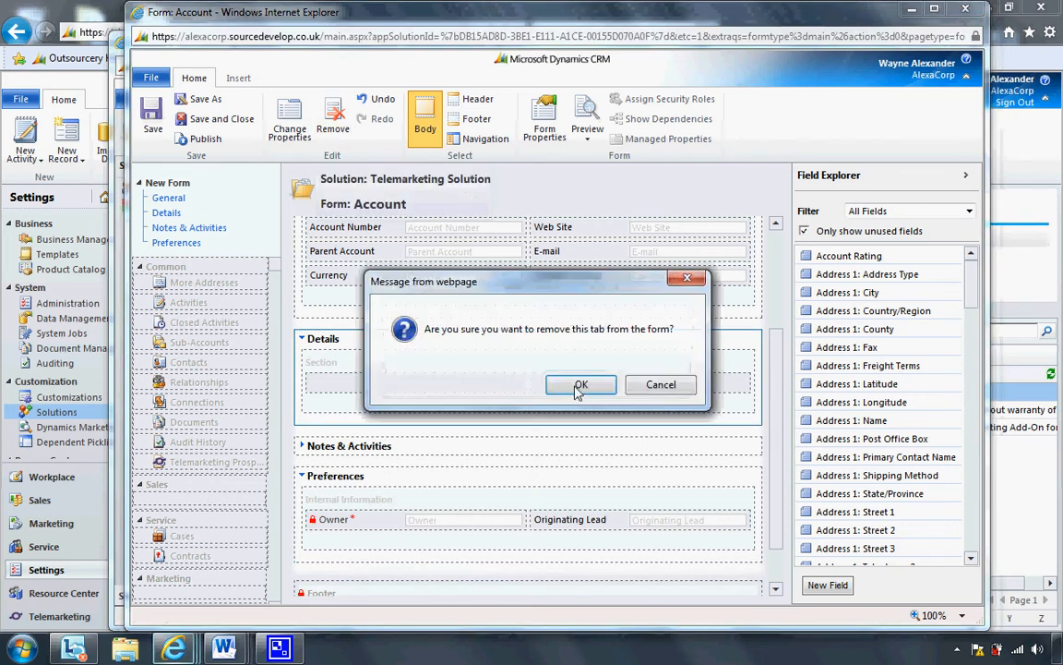
{"action": "left_click", "coordinate": [579, 384]}
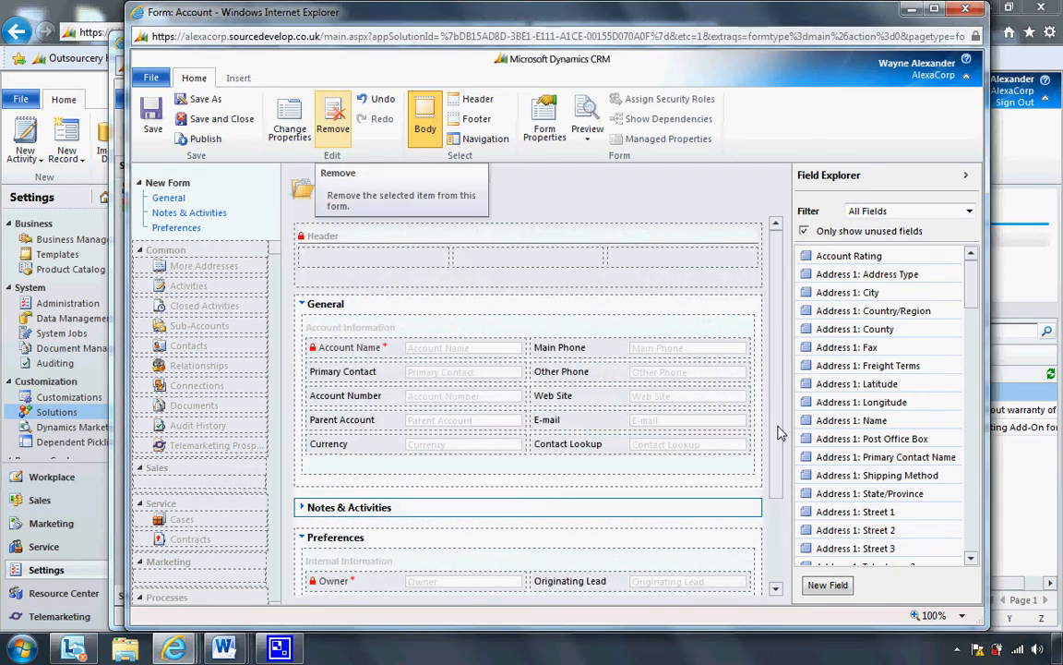
- Select the form's header for editing and place the Address 1: City field in its first cell
{"action": "scroll", "coordinate": [779, 444], "scroll_direction": "down", "scroll_amount": 1}
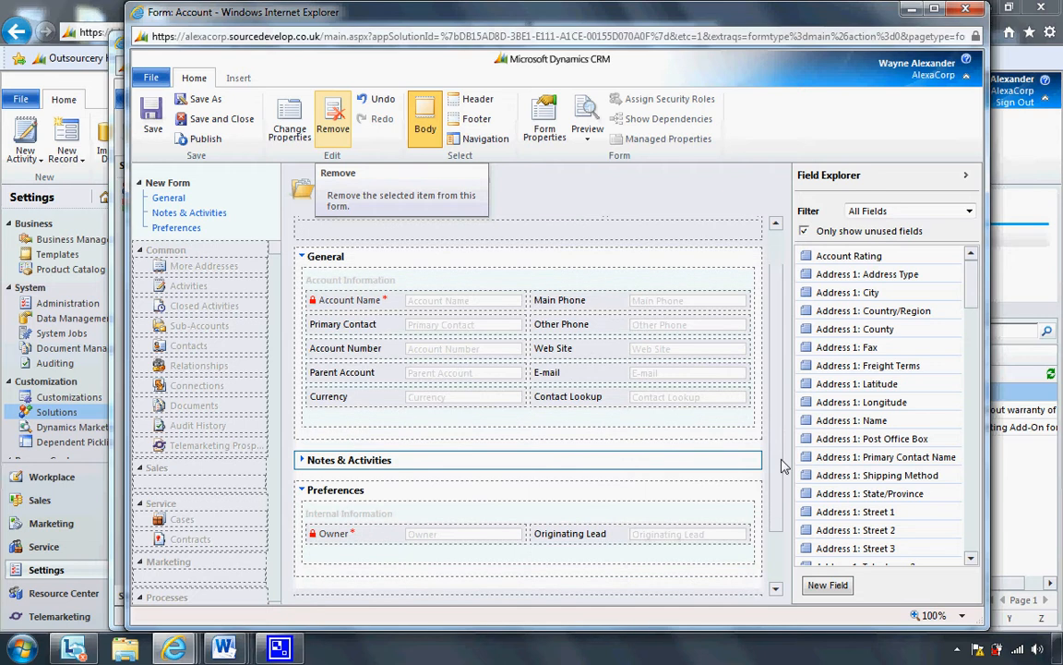
{"action": "scroll", "coordinate": [783, 466], "scroll_direction": "down", "scroll_amount": 2}
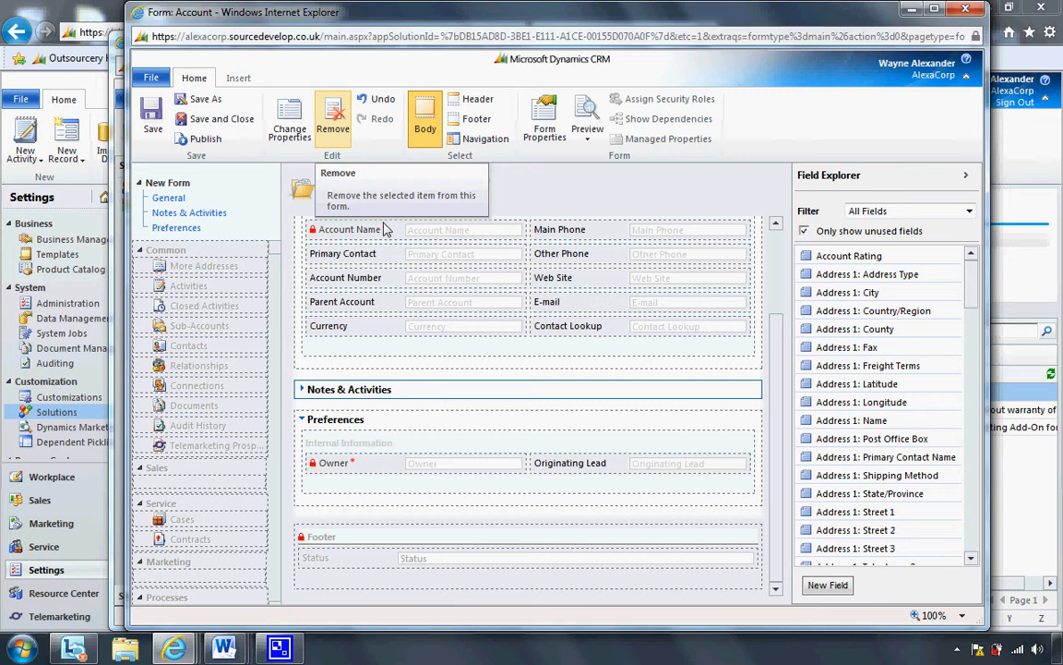
{"action": "left_click", "coordinate": [479, 107]}
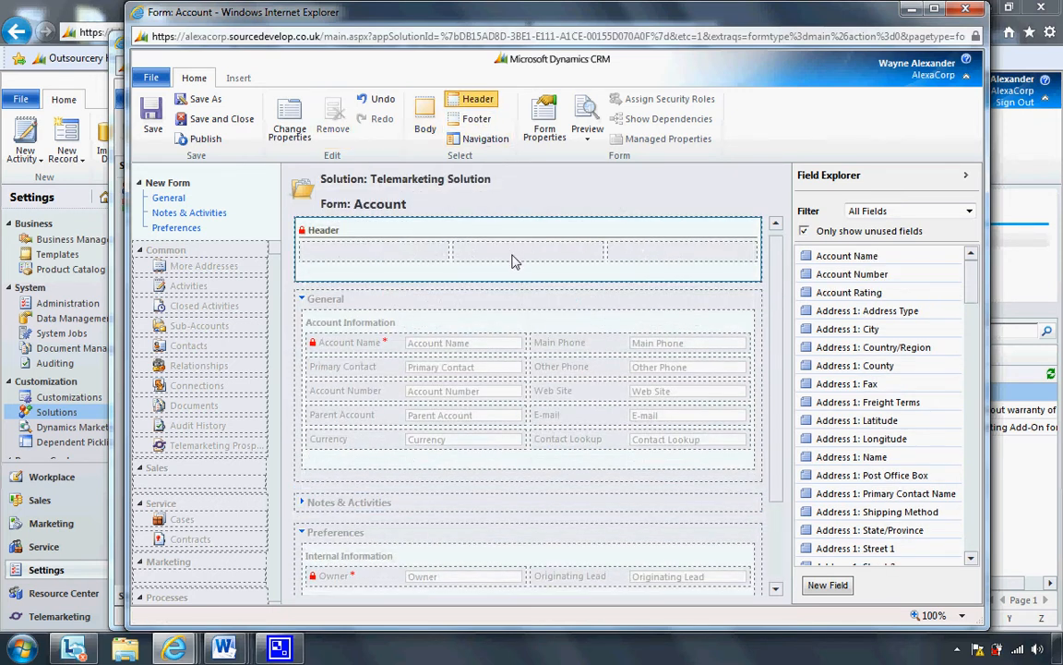
{"action": "left_click", "coordinate": [965, 212]}
{"action": "left_click", "coordinate": [954, 238]}
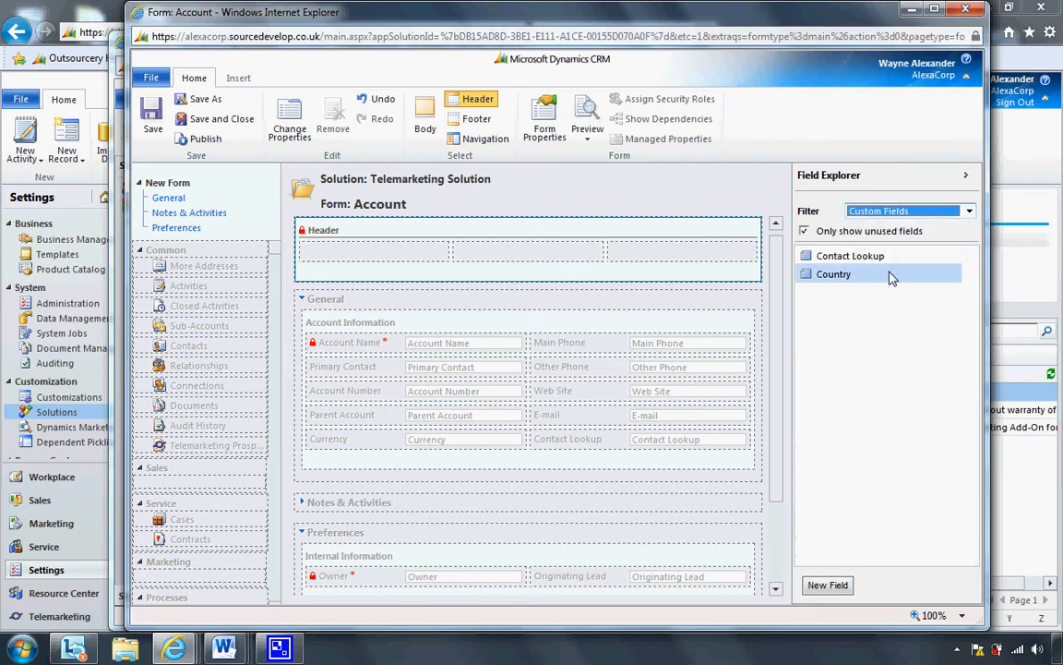
{"action": "left_click", "coordinate": [891, 211]}
{"action": "left_click", "coordinate": [886, 225]}
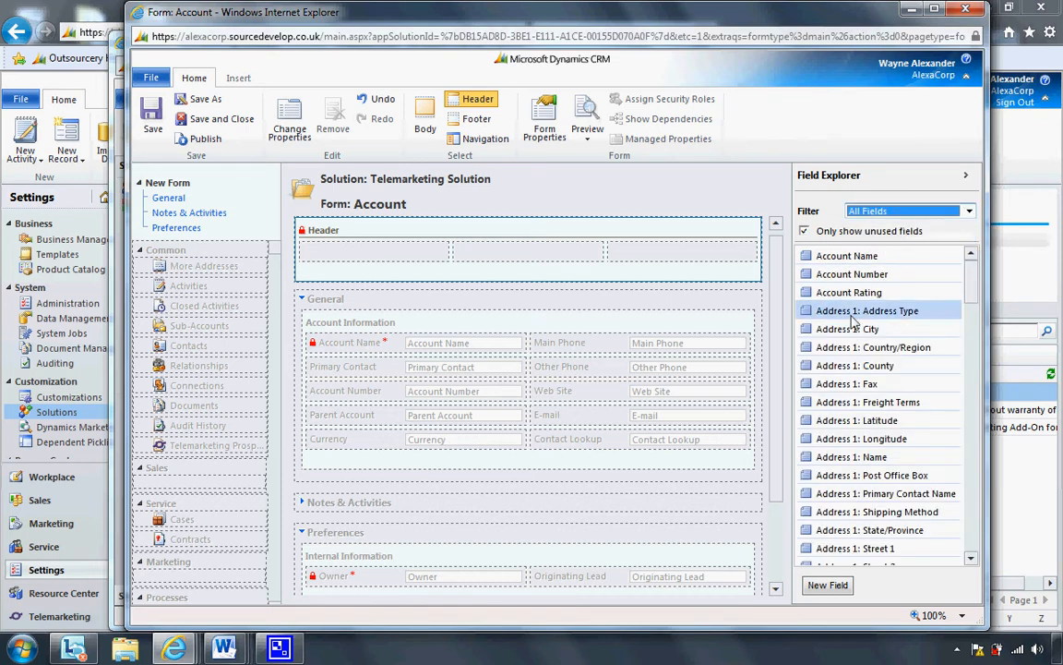
{"action": "left_click_drag", "start_coordinate": [862, 336], "coordinate": [452, 259]}
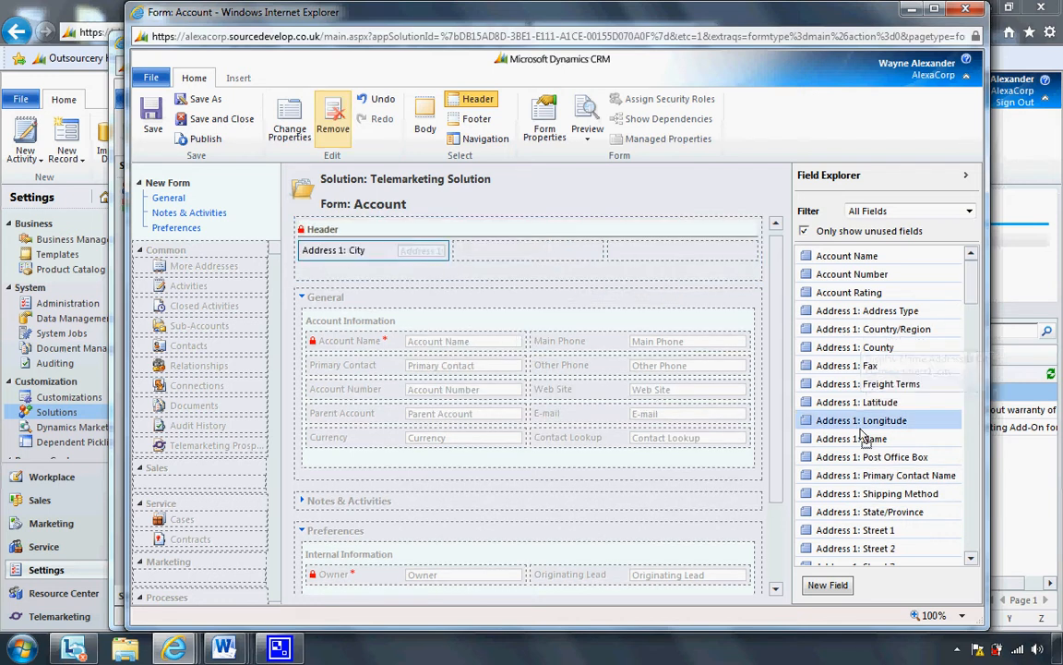
- Add the Annual Revenue field to the middle cell of the form header
{"action": "left_click_drag", "start_coordinate": [973, 301], "coordinate": [980, 386]}
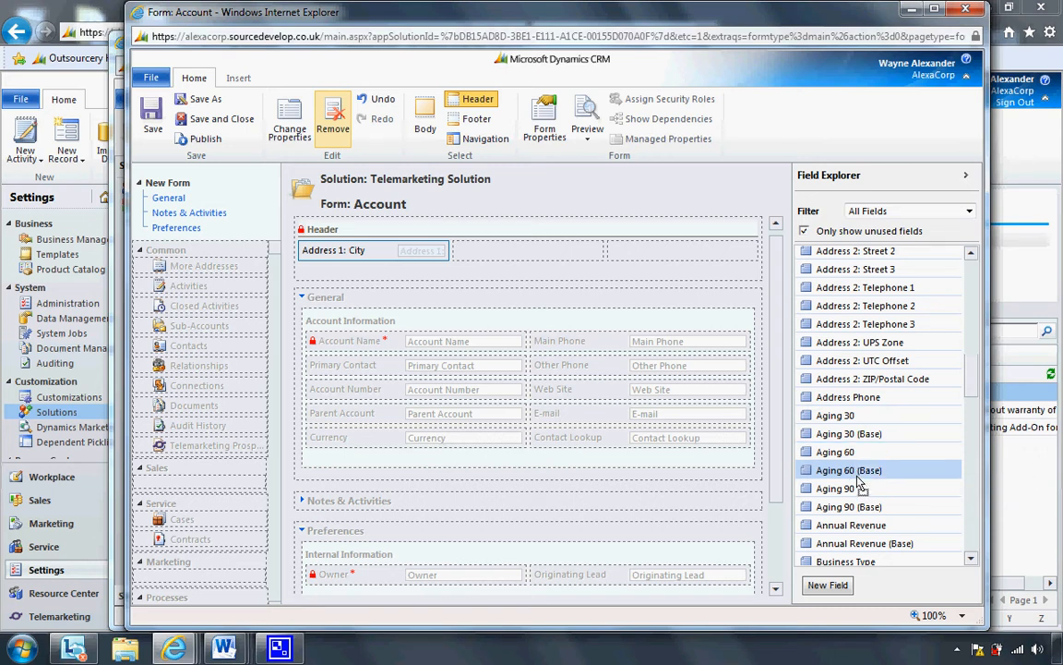
{"action": "left_click_drag", "start_coordinate": [881, 524], "coordinate": [559, 259]}
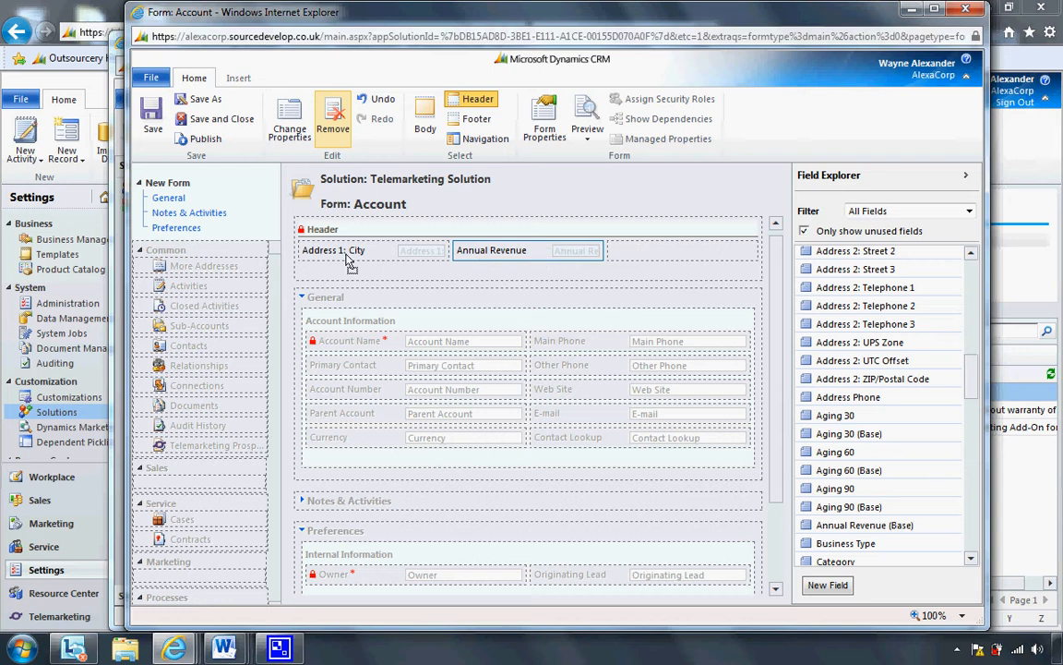
- Select the form's navigation area and remove the Telemarketing Prospects, Audit History and Documents links from the Common group
{"action": "left_click", "coordinate": [480, 140]}
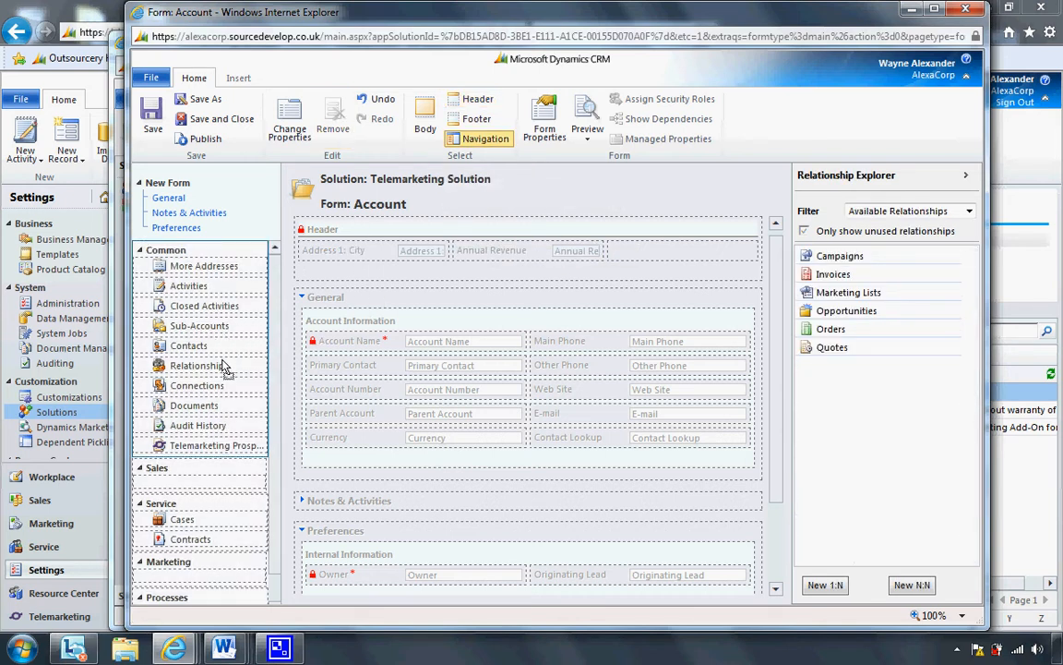
{"action": "left_click", "coordinate": [228, 445]}
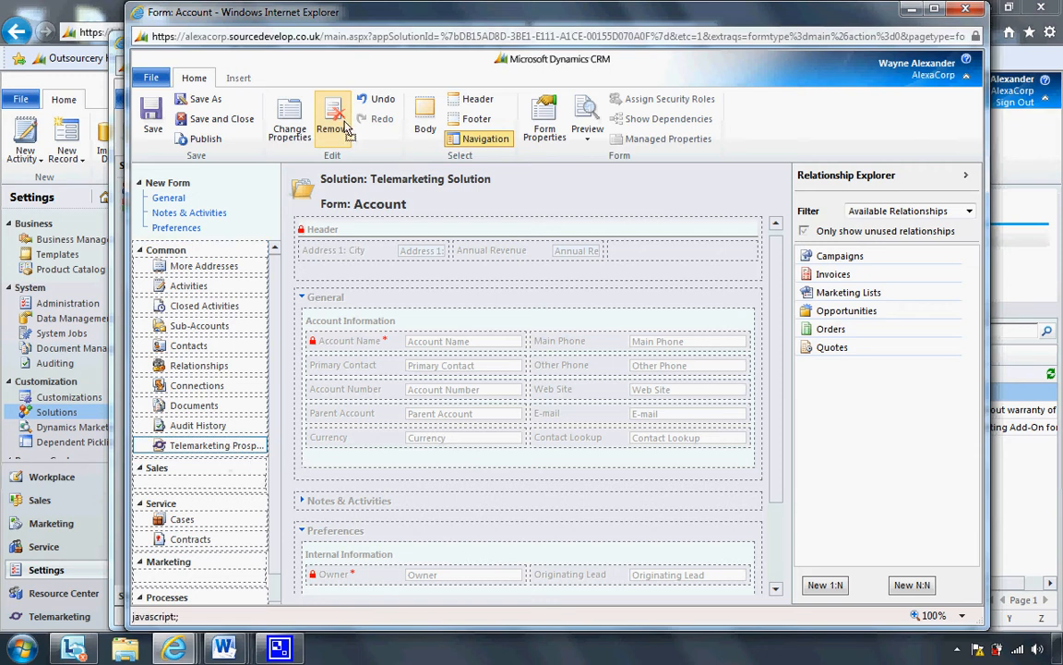
{"action": "left_click", "coordinate": [346, 129]}
{"action": "left_click", "coordinate": [235, 429]}
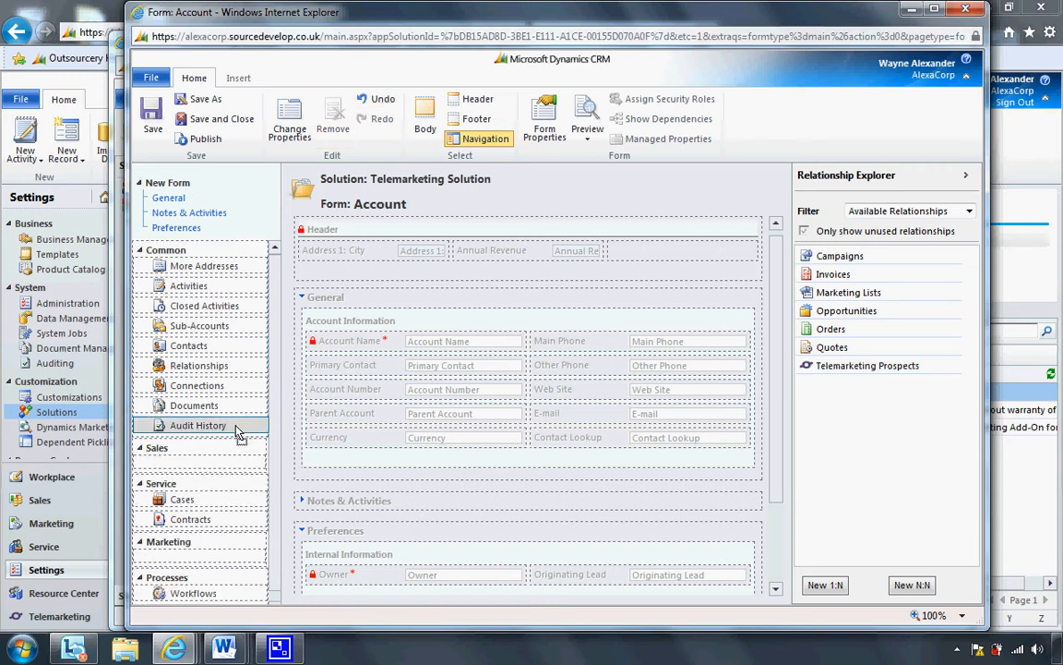
{"action": "left_click", "coordinate": [332, 125]}
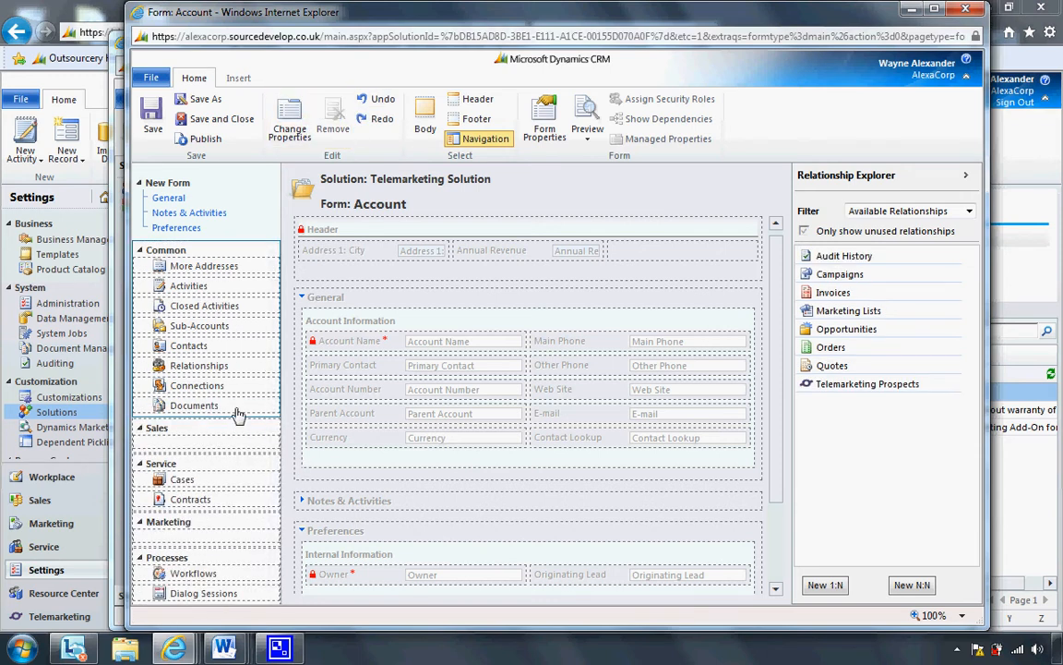
{"action": "left_click", "coordinate": [235, 408]}
{"action": "left_click", "coordinate": [333, 125]}
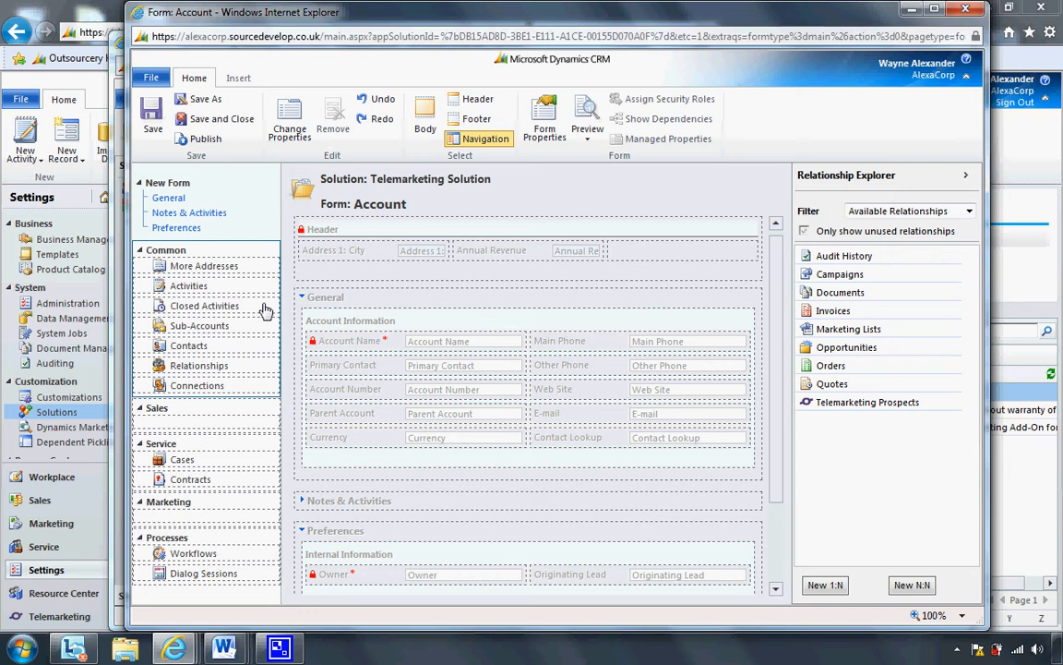
- Remove the Connections, Relationships, Sub-Accounts and More Addresses links from the Common navigation group
{"action": "left_click", "coordinate": [231, 388]}
{"action": "left_click", "coordinate": [325, 123]}
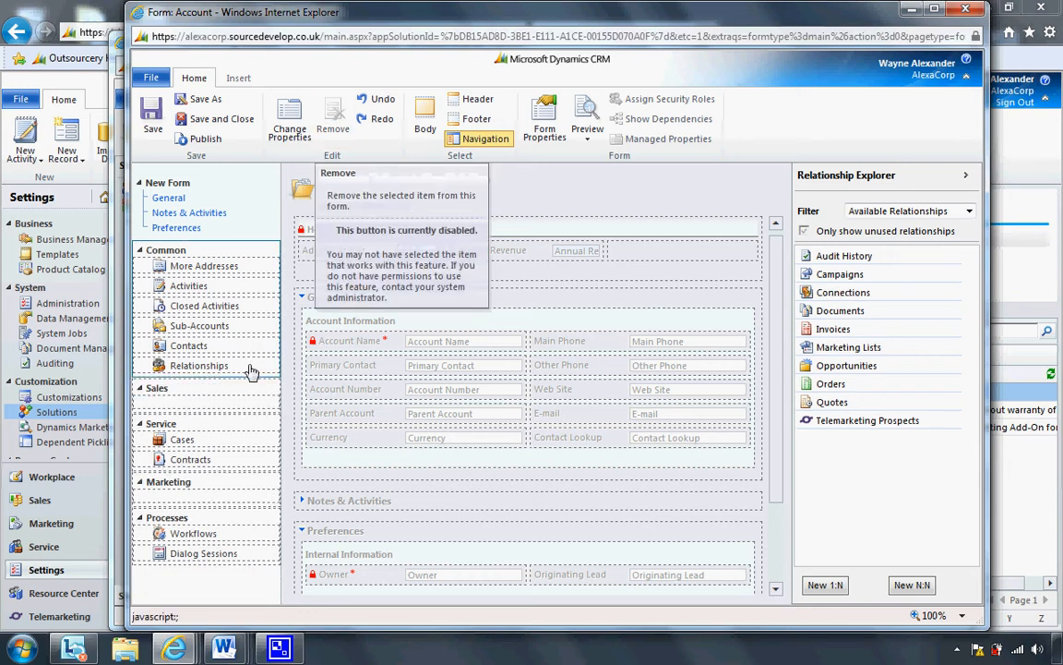
{"action": "left_click", "coordinate": [251, 367]}
{"action": "left_click", "coordinate": [330, 123]}
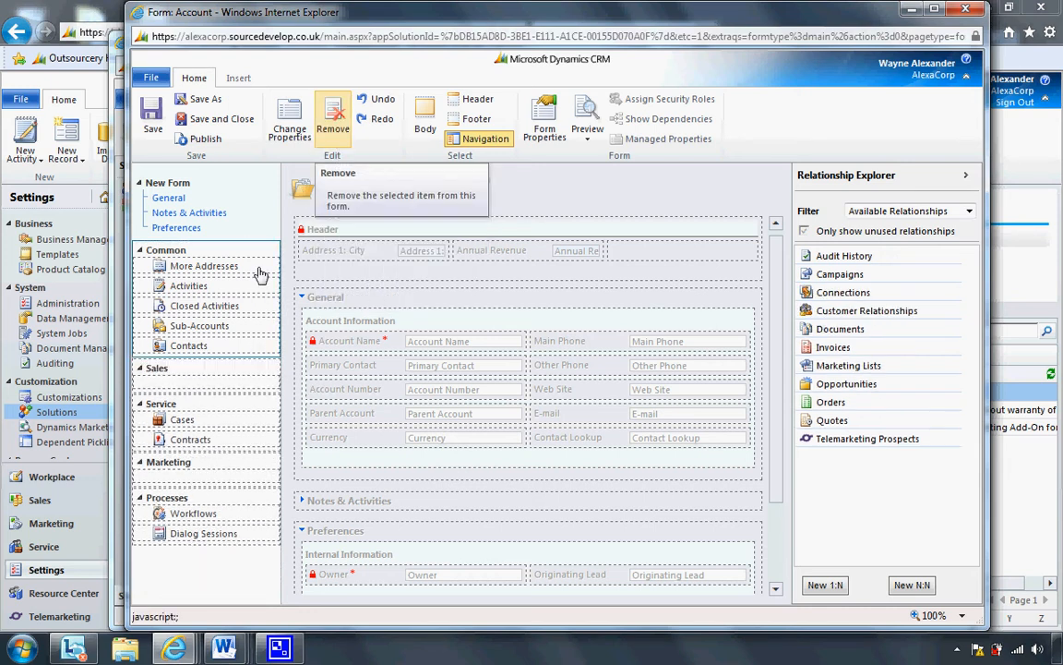
{"action": "left_click", "coordinate": [235, 325]}
{"action": "left_click", "coordinate": [331, 123]}
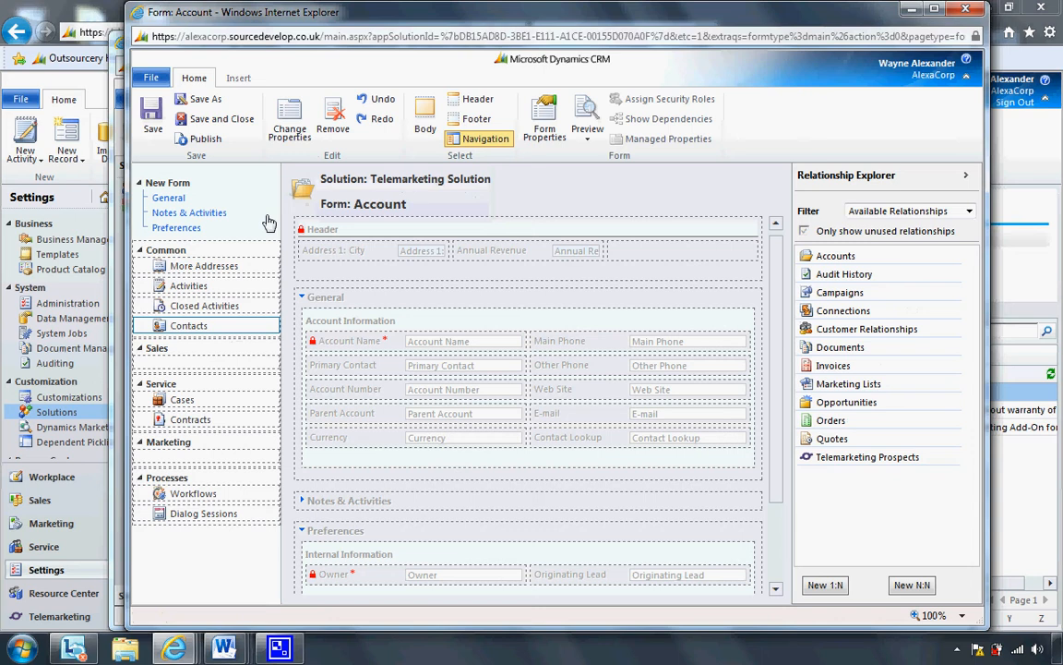
{"action": "left_click", "coordinate": [236, 266]}
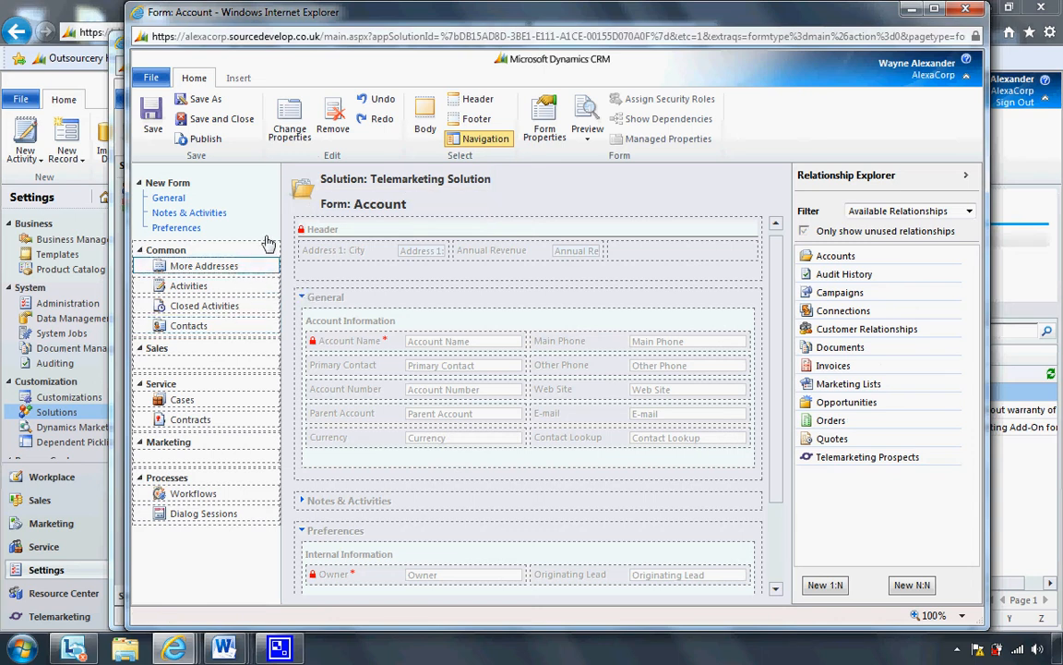
{"action": "left_click", "coordinate": [342, 128]}
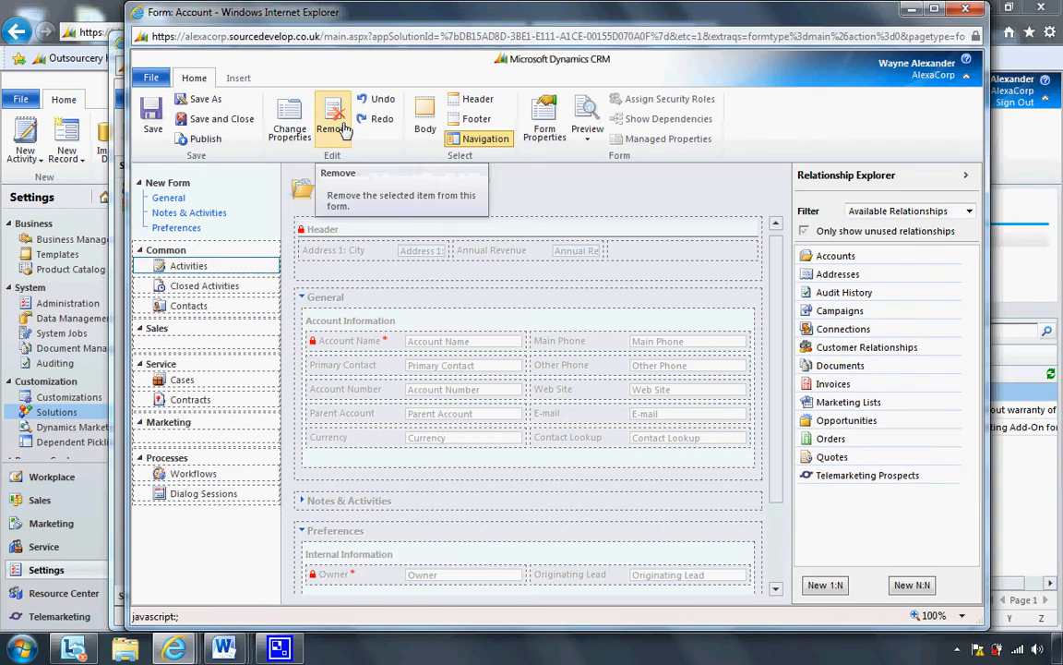
- Add the Opportunities relationship to the Sales navigation group and remove Contracts from the Service group
{"action": "left_click", "coordinate": [232, 336]}
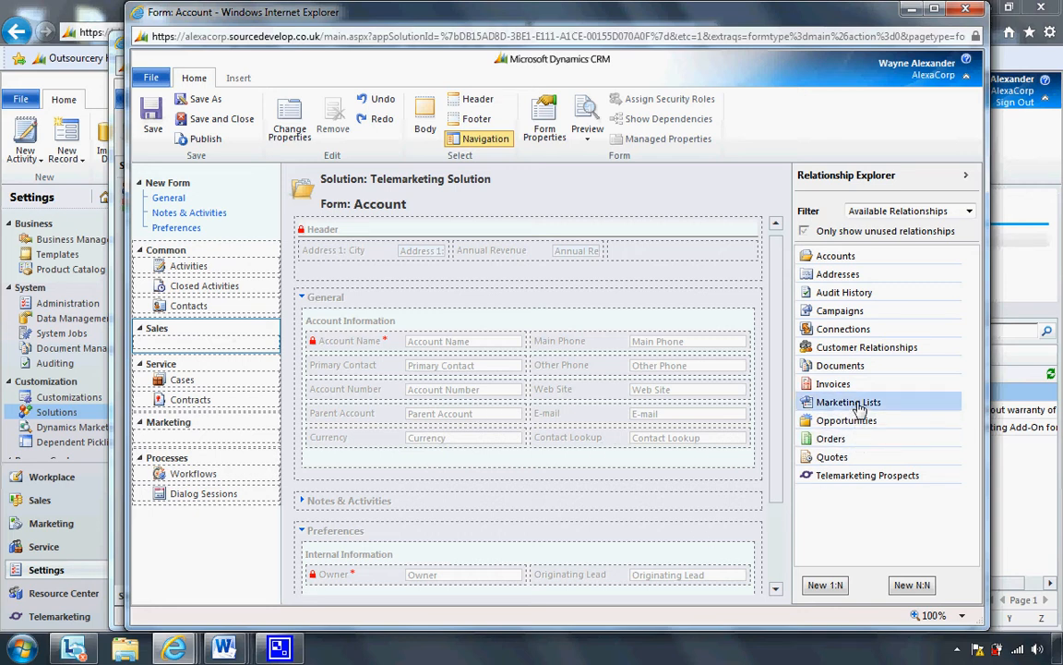
{"action": "left_click_drag", "start_coordinate": [865, 431], "coordinate": [242, 346]}
{"action": "left_click", "coordinate": [235, 404]}
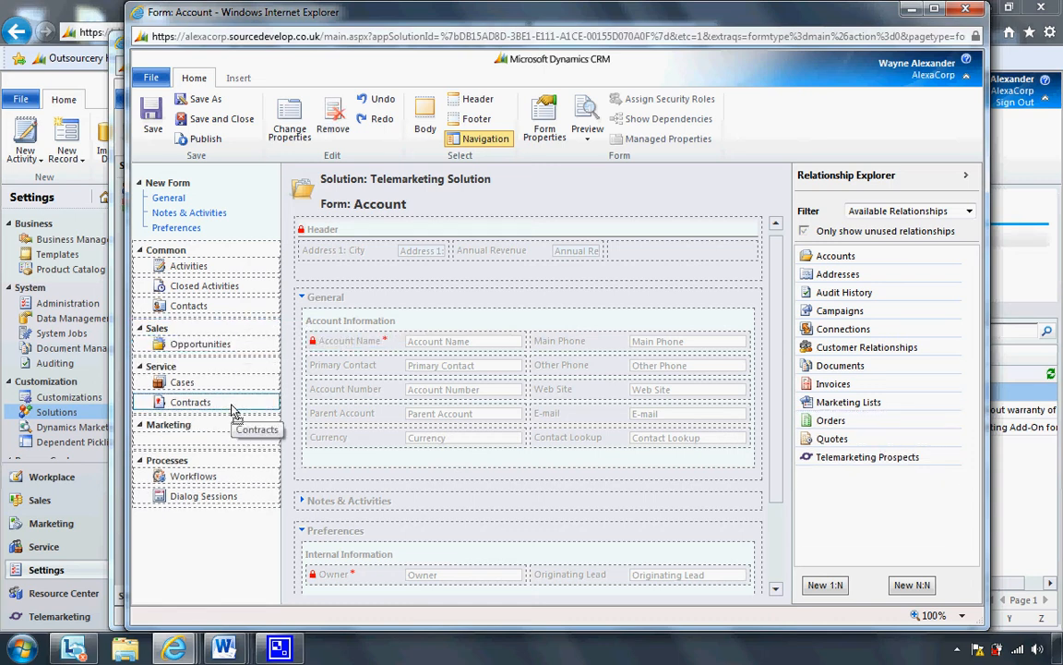
{"action": "left_click", "coordinate": [335, 135]}
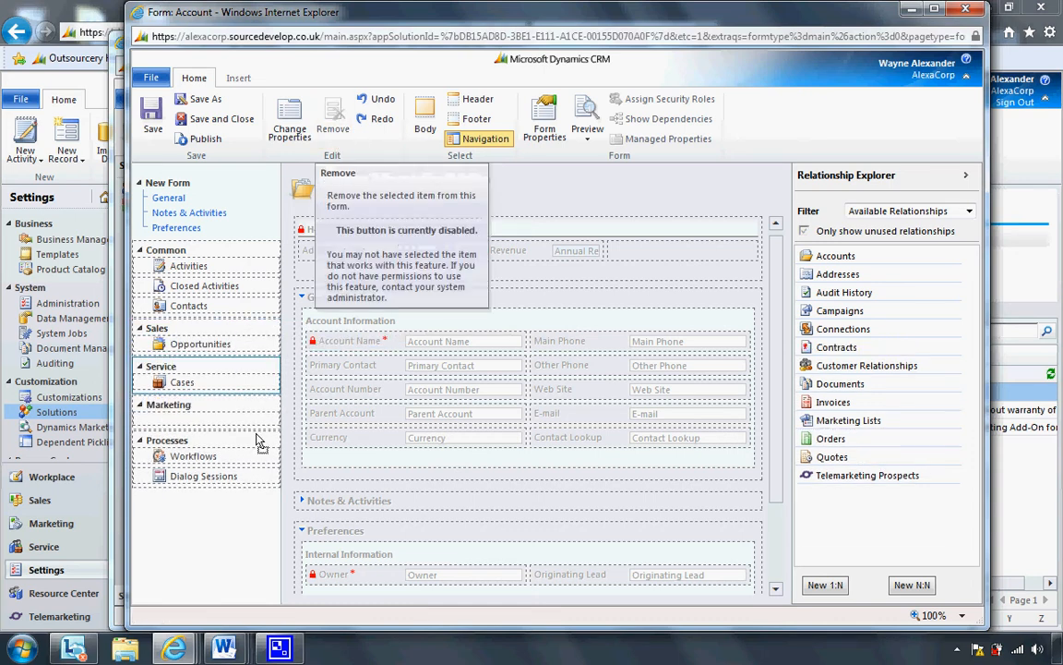
- Remove the Workflows and Dialog Sessions links from the Processes navigation group
{"action": "left_click", "coordinate": [235, 456]}
{"action": "left_click", "coordinate": [335, 118]}
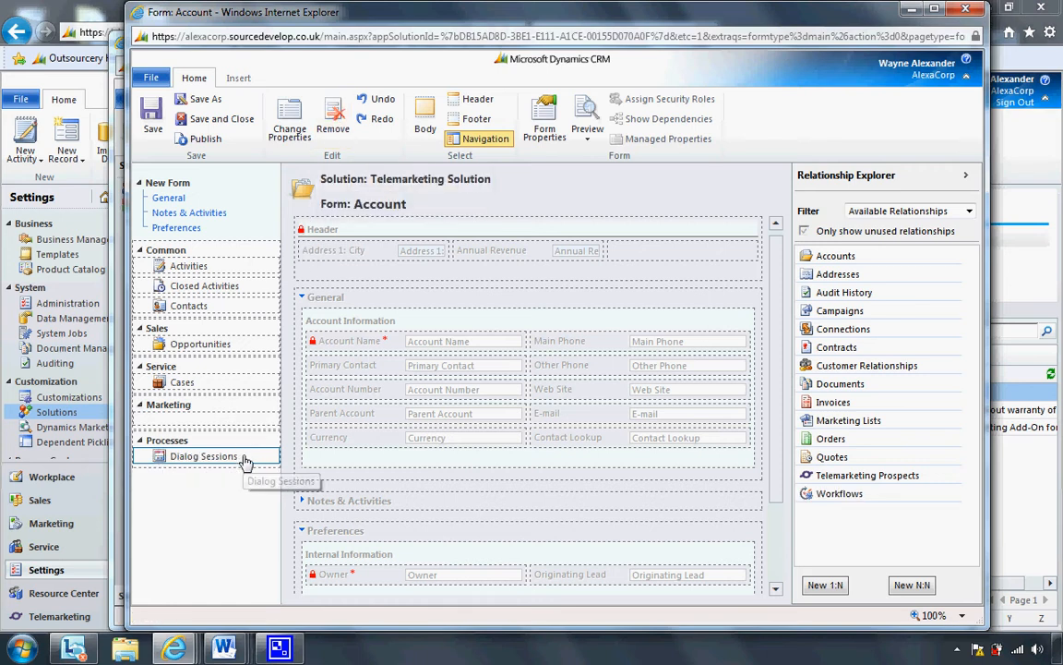
{"action": "left_click", "coordinate": [333, 125]}
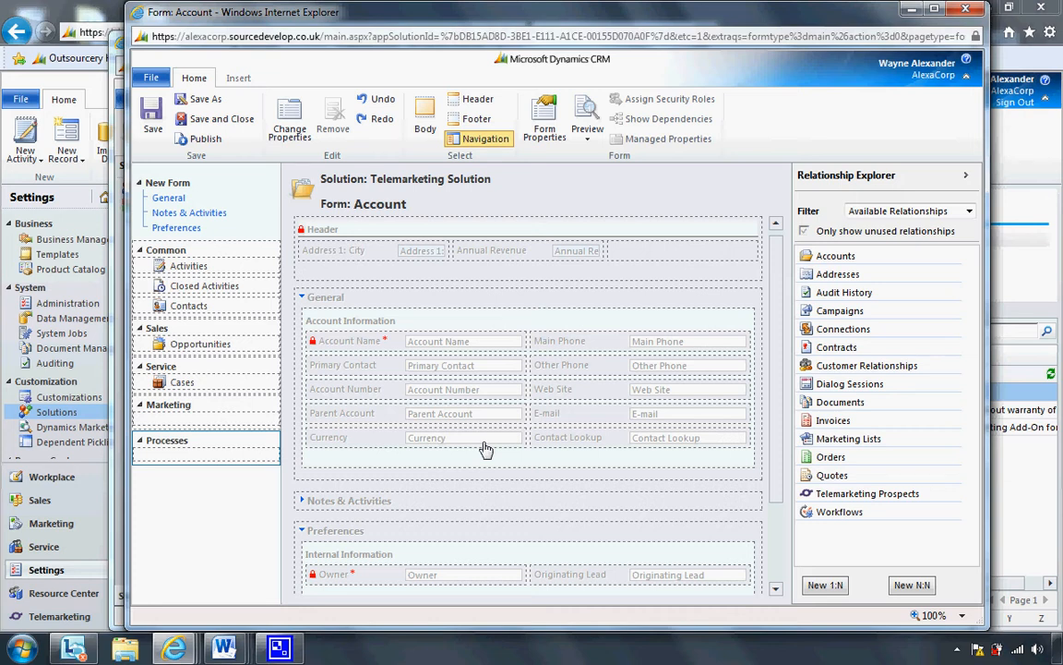
- Save the customised Account form as a new form named HR Form, close it and publish all customizations
{"action": "left_click", "coordinate": [209, 104]}
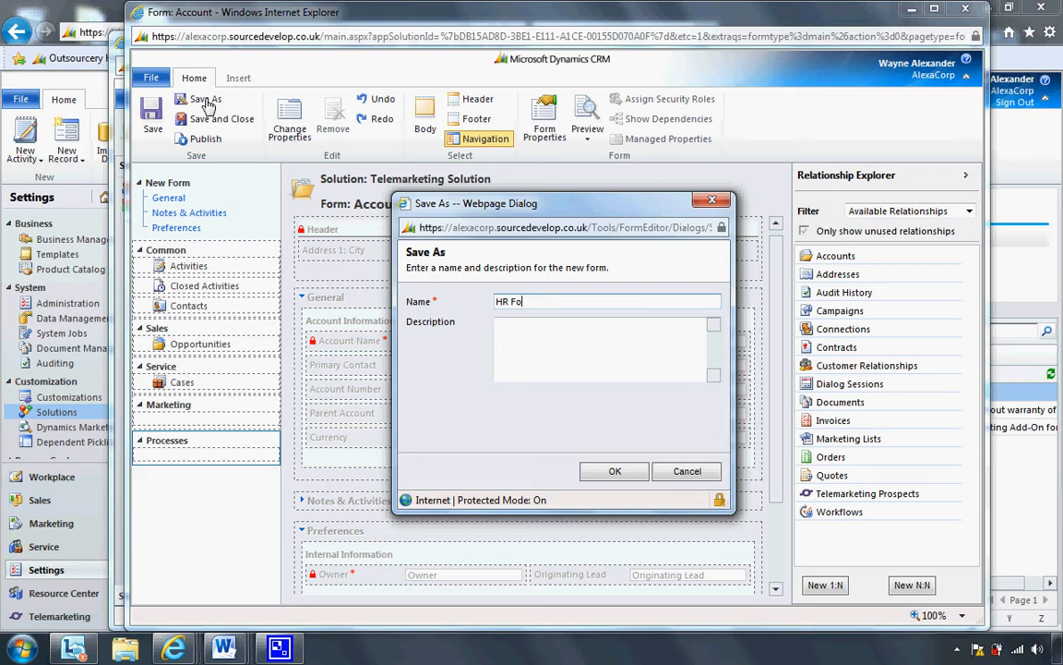
{"action": "left_click", "coordinate": [605, 473]}
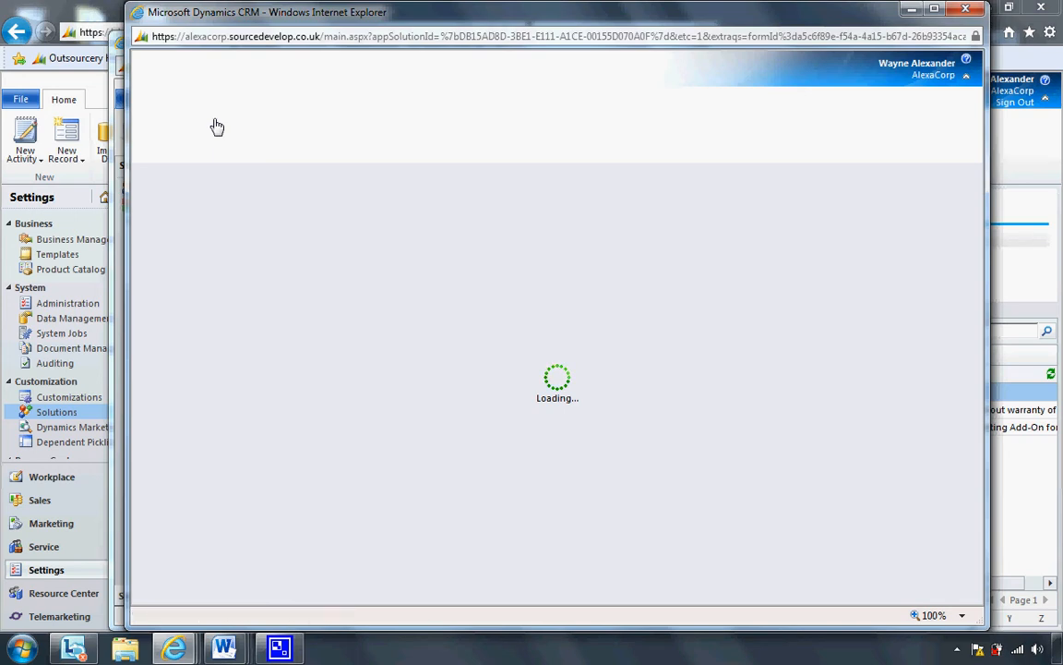
{"action": "left_click", "coordinate": [214, 115]}
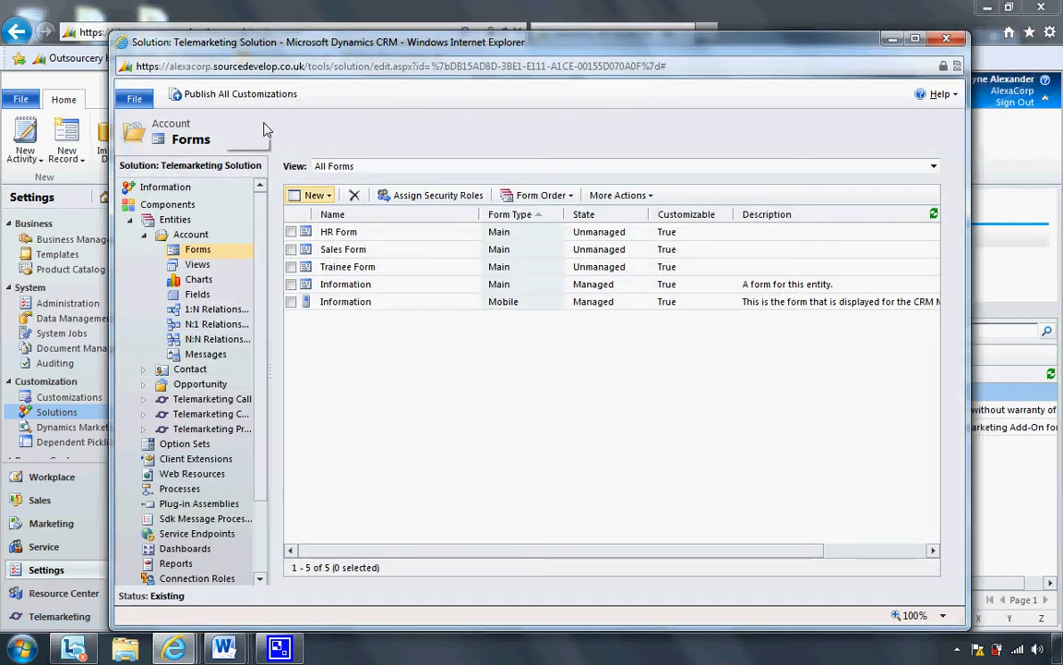
{"action": "left_click", "coordinate": [288, 100]}
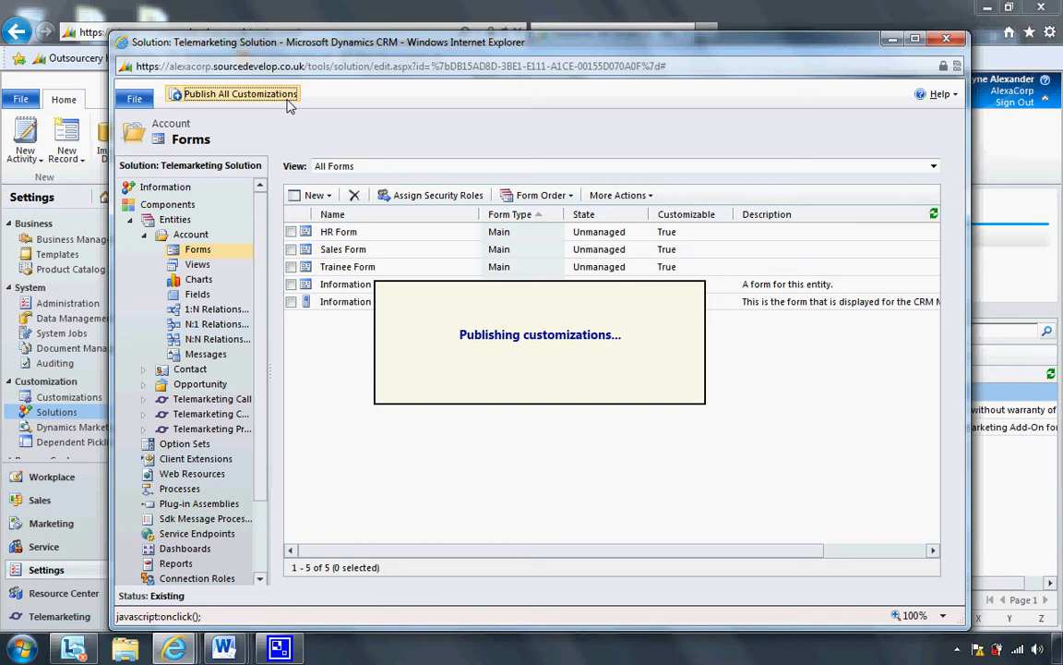
- Open the HR Form and review the security roles it is displayed to, leaving the assignment unchanged
{"action": "double_click", "coordinate": [413, 240]}
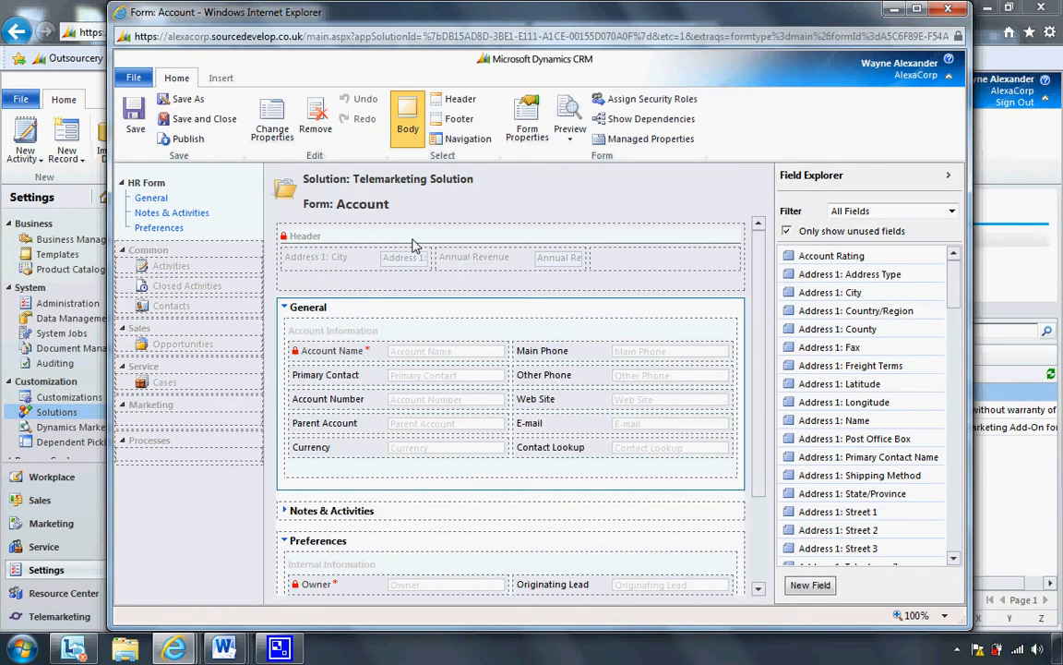
{"action": "left_click", "coordinate": [683, 109]}
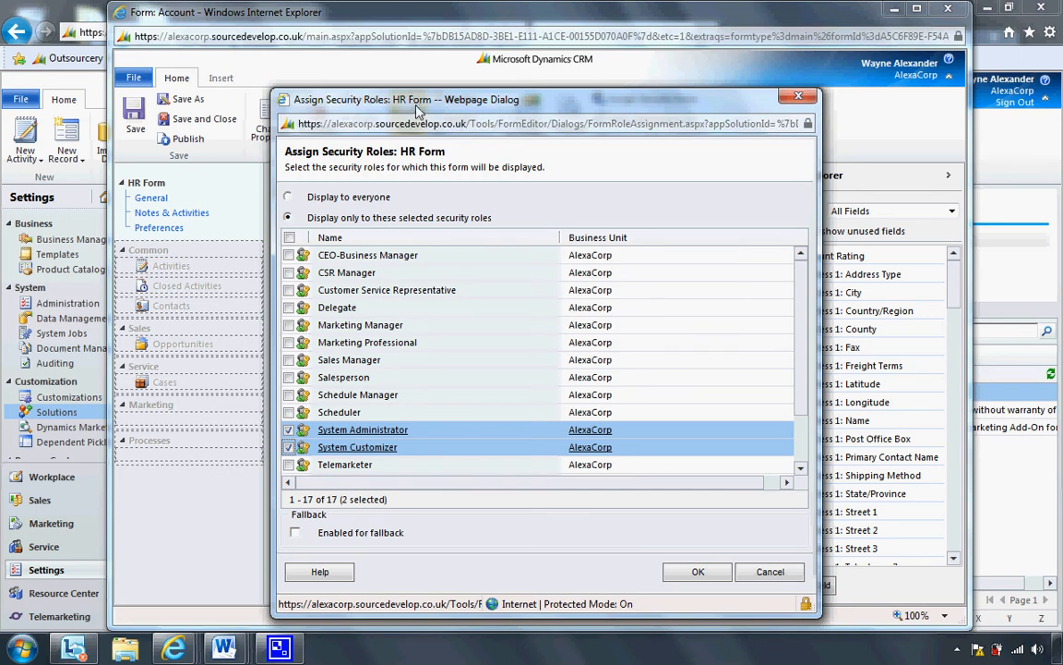
{"action": "left_click_drag", "start_coordinate": [414, 107], "coordinate": [504, 79]}
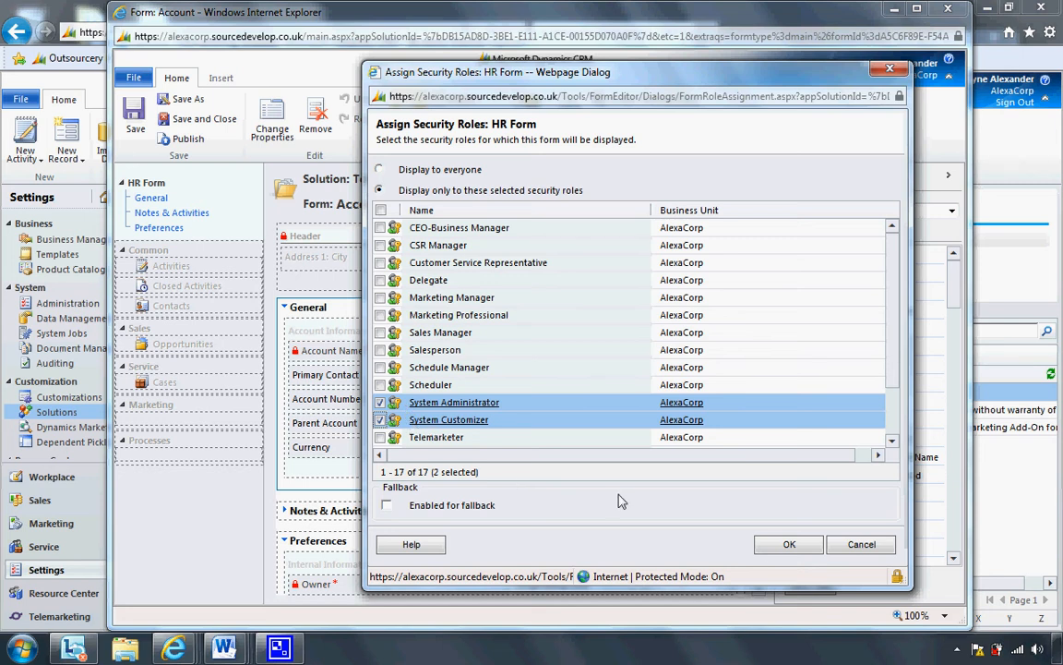
{"action": "left_click", "coordinate": [852, 546]}
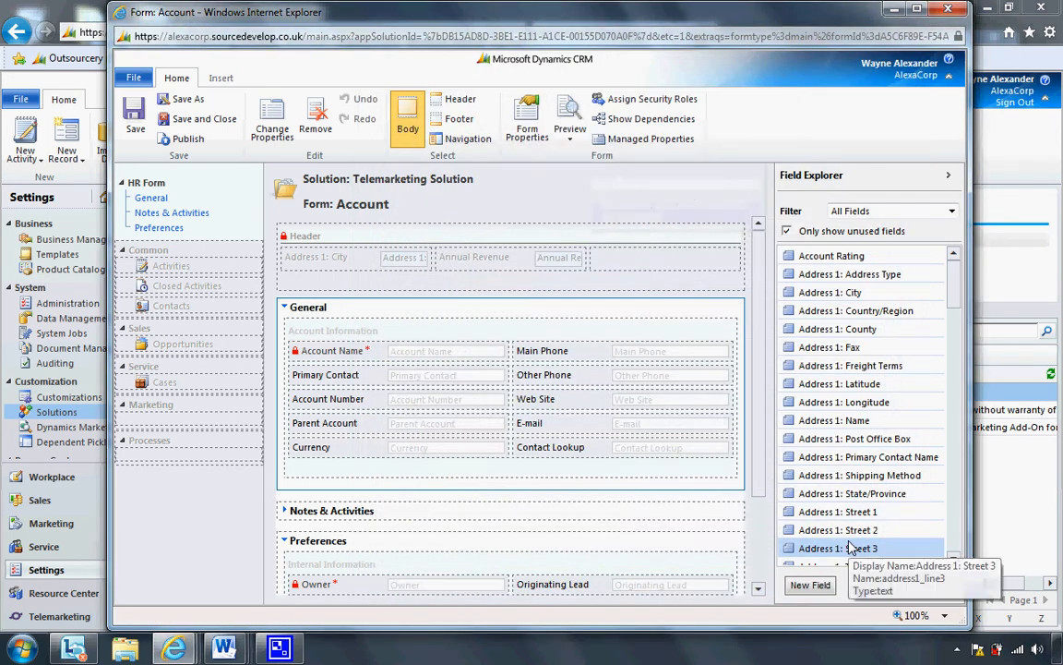
{"action": "left_click", "coordinate": [941, 10]}
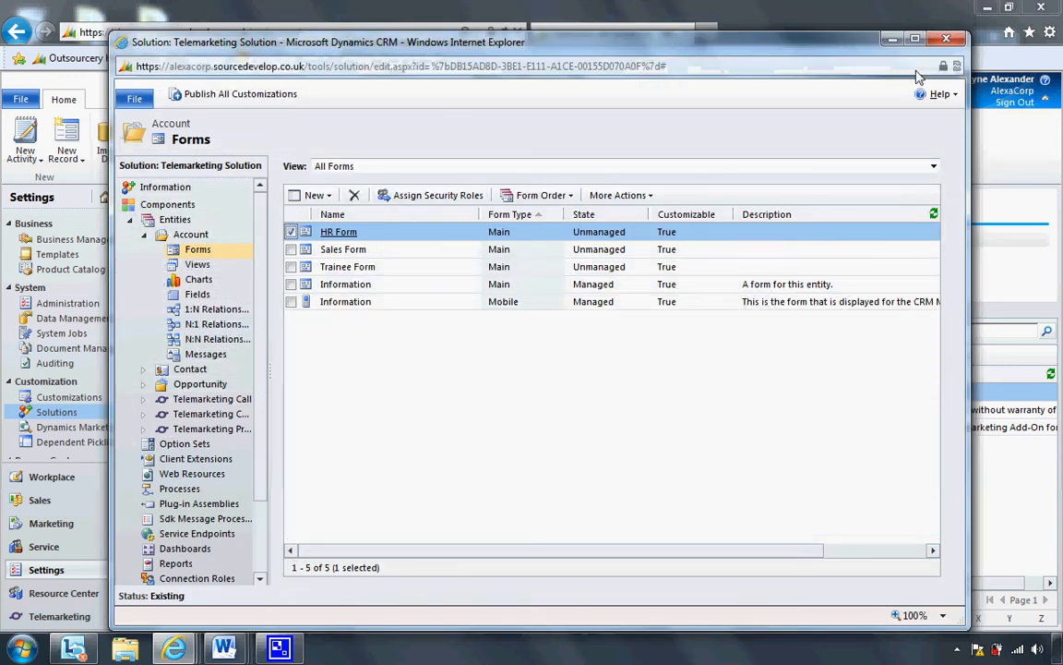
- Close the Telemarketing Solution window and open the Party Favours record from the Sales area's accounts
{"action": "left_click", "coordinate": [946, 39]}
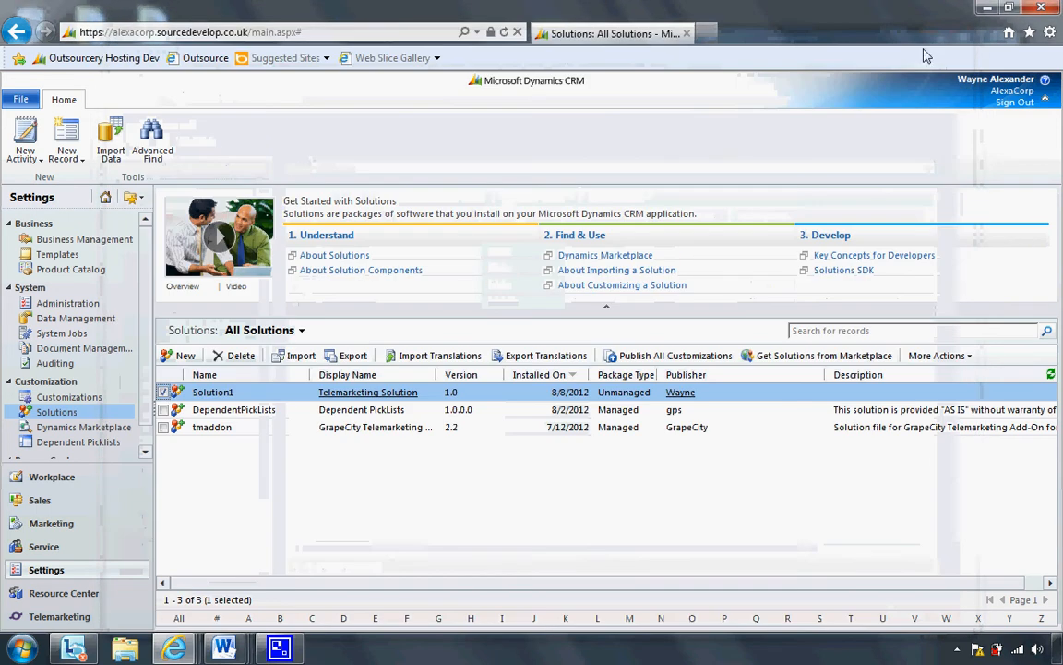
{"action": "left_click", "coordinate": [104, 506]}
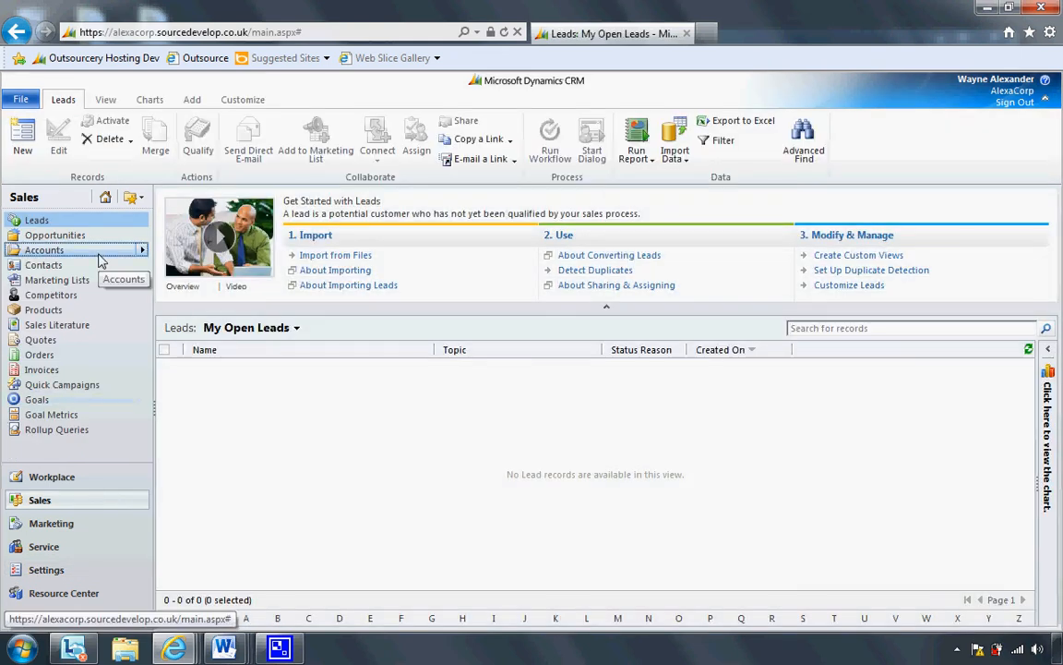
{"action": "left_click", "coordinate": [100, 257]}
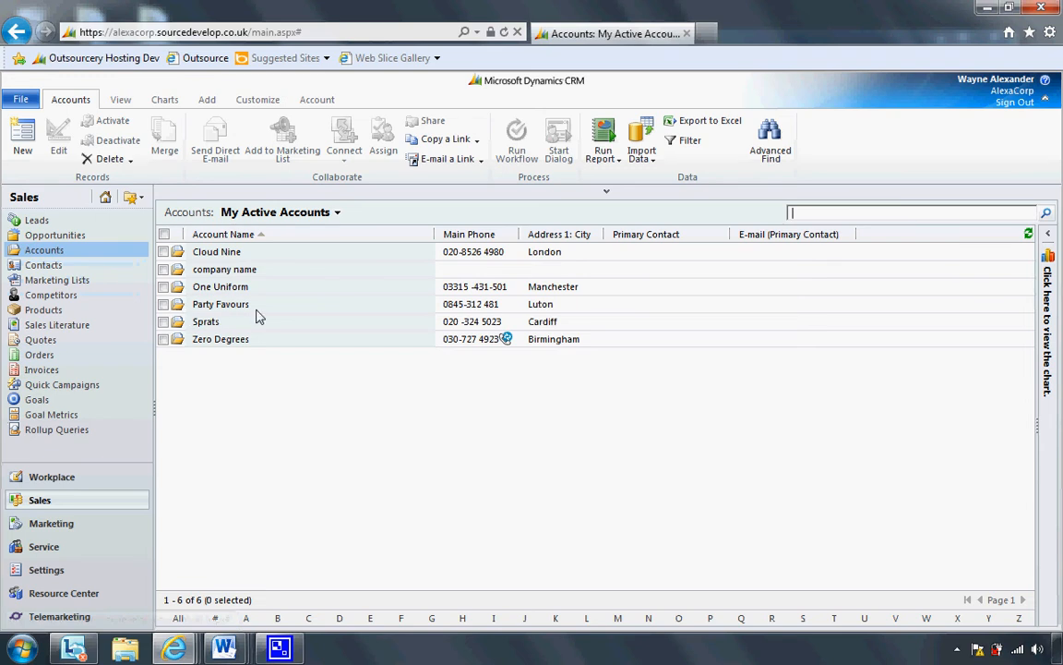
{"action": "left_click", "coordinate": [258, 310]}
{"action": "double_click", "coordinate": [258, 311]}
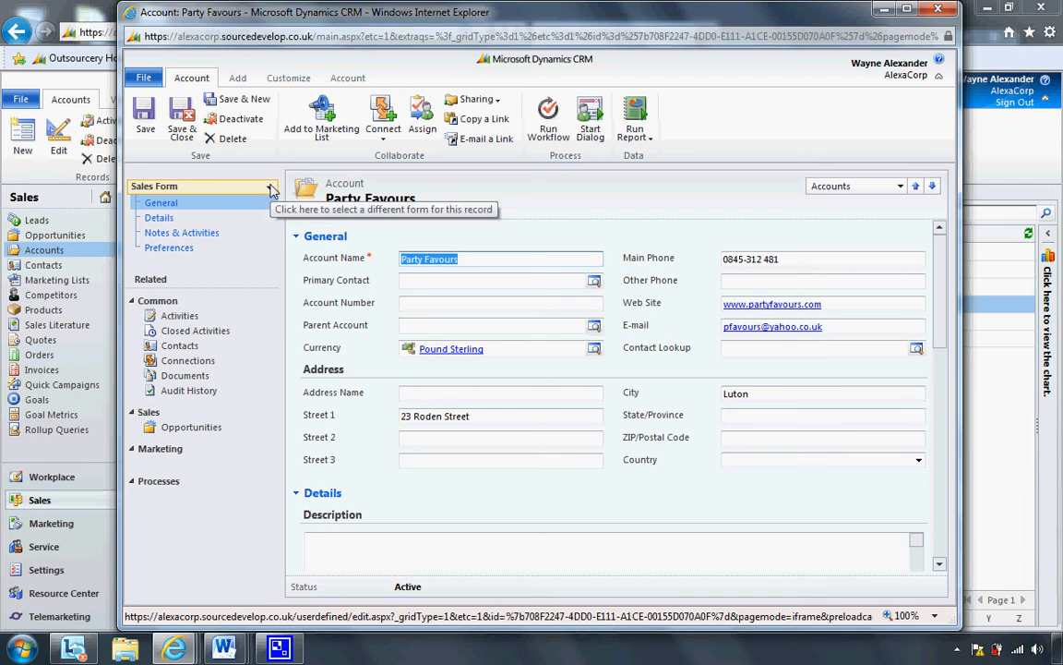
- View the Party Favours record in the HR Form and in the Information form, looking through the latter's related links
{"action": "left_click", "coordinate": [272, 190]}
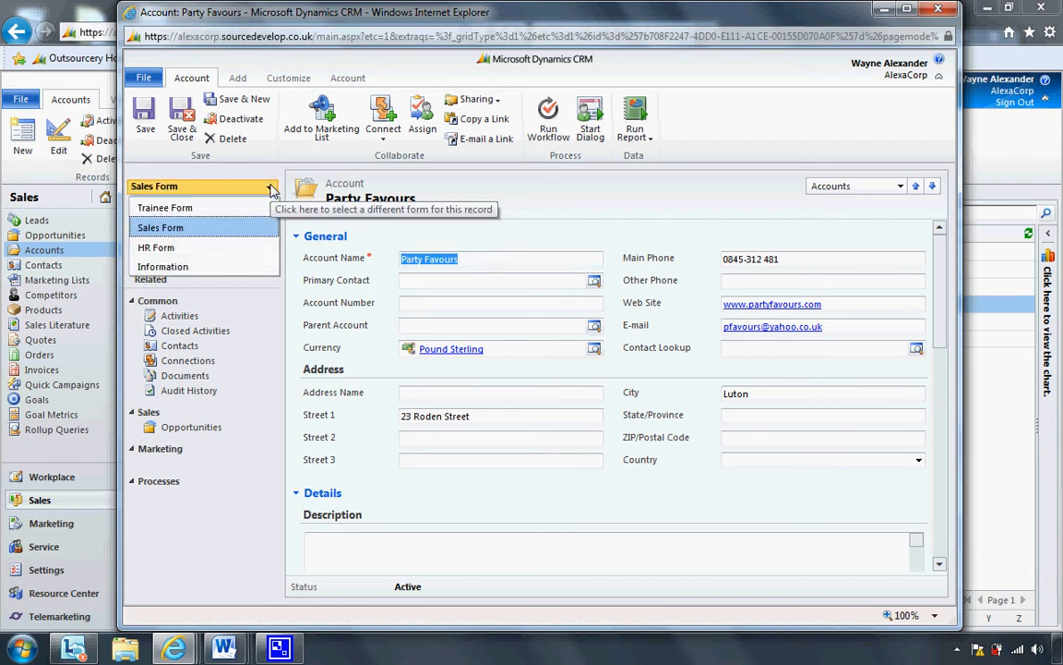
{"action": "left_click", "coordinate": [267, 247]}
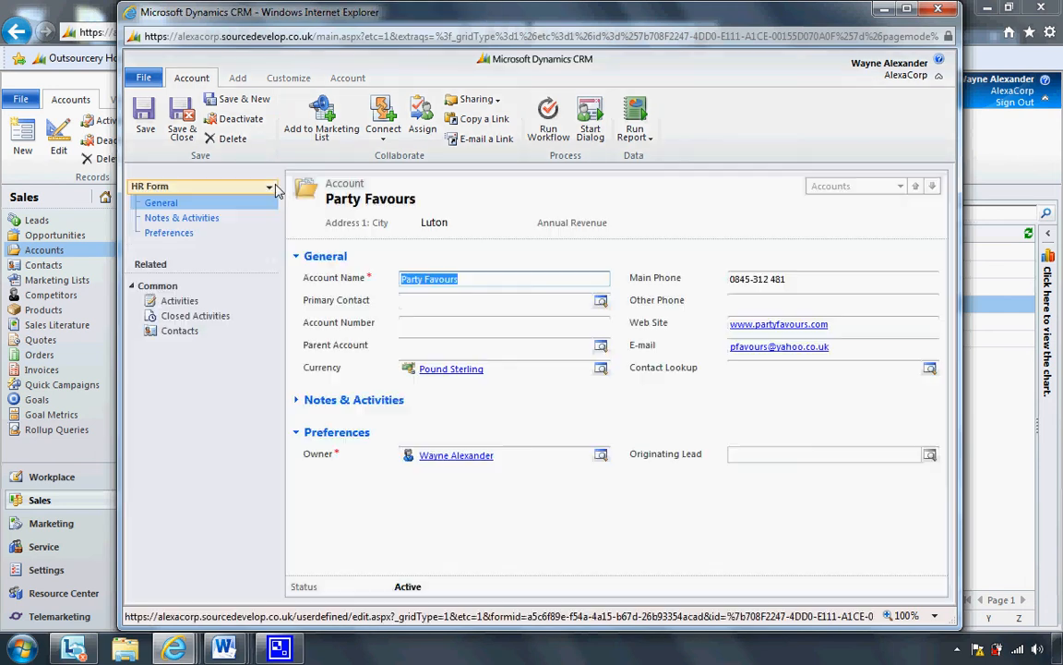
{"action": "left_click", "coordinate": [269, 187]}
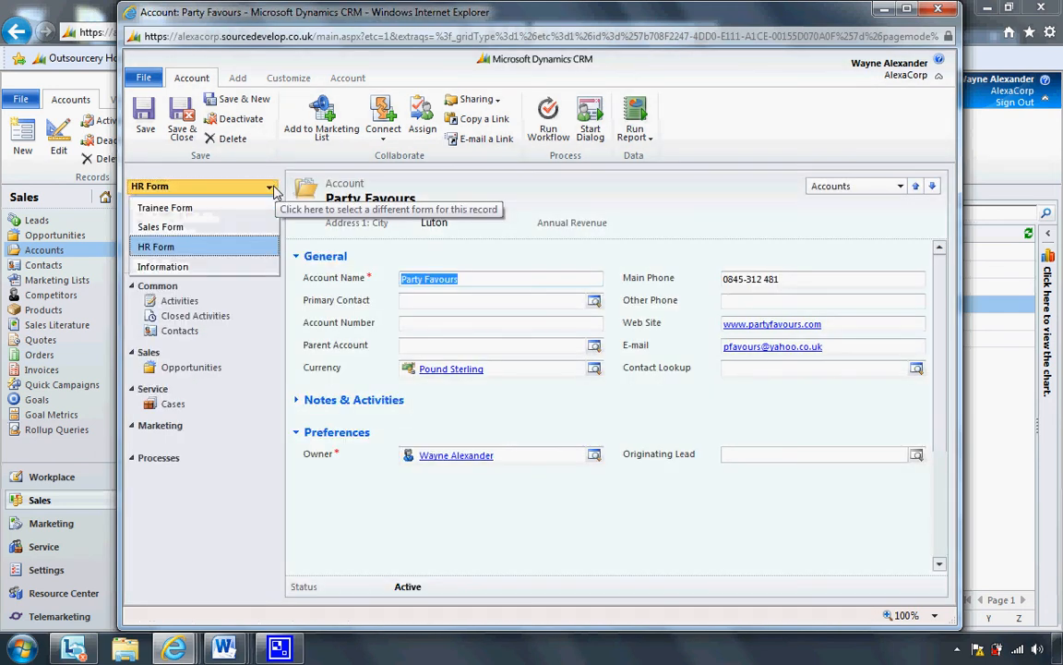
{"action": "left_click", "coordinate": [254, 278]}
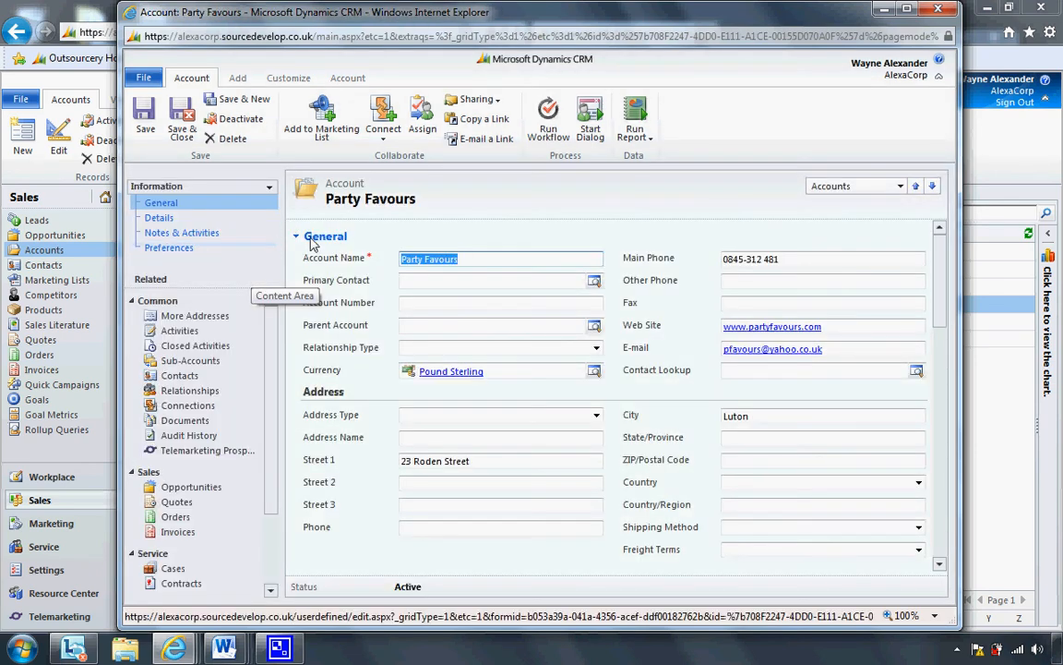
{"action": "scroll", "coordinate": [272, 354], "scroll_direction": "down", "scroll_amount": 2}
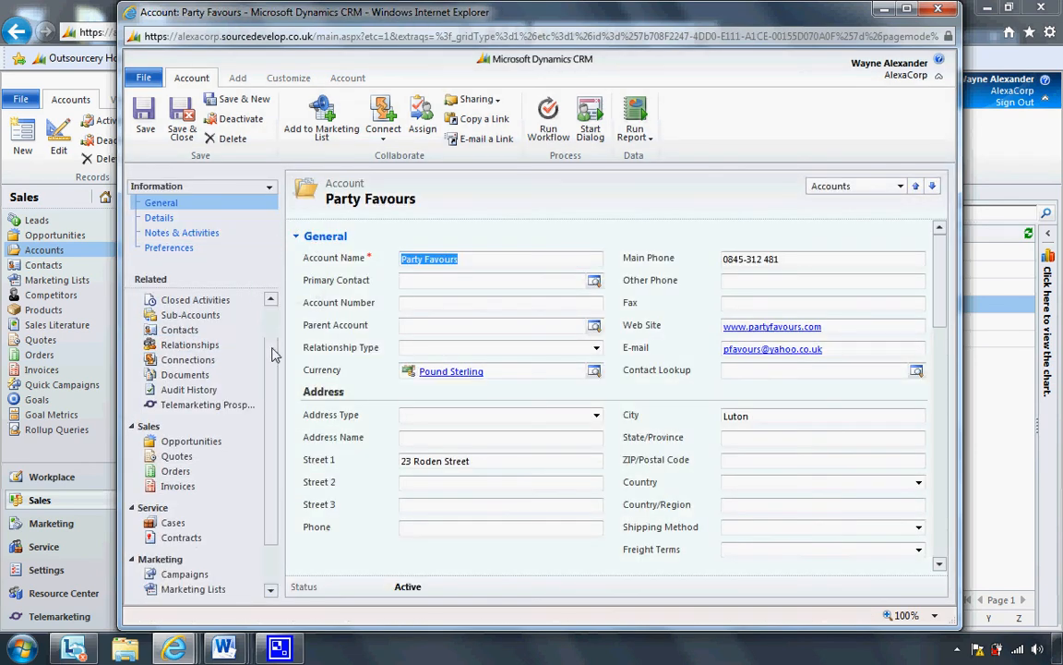
{"action": "scroll", "coordinate": [272, 346], "scroll_direction": "up", "scroll_amount": 2}
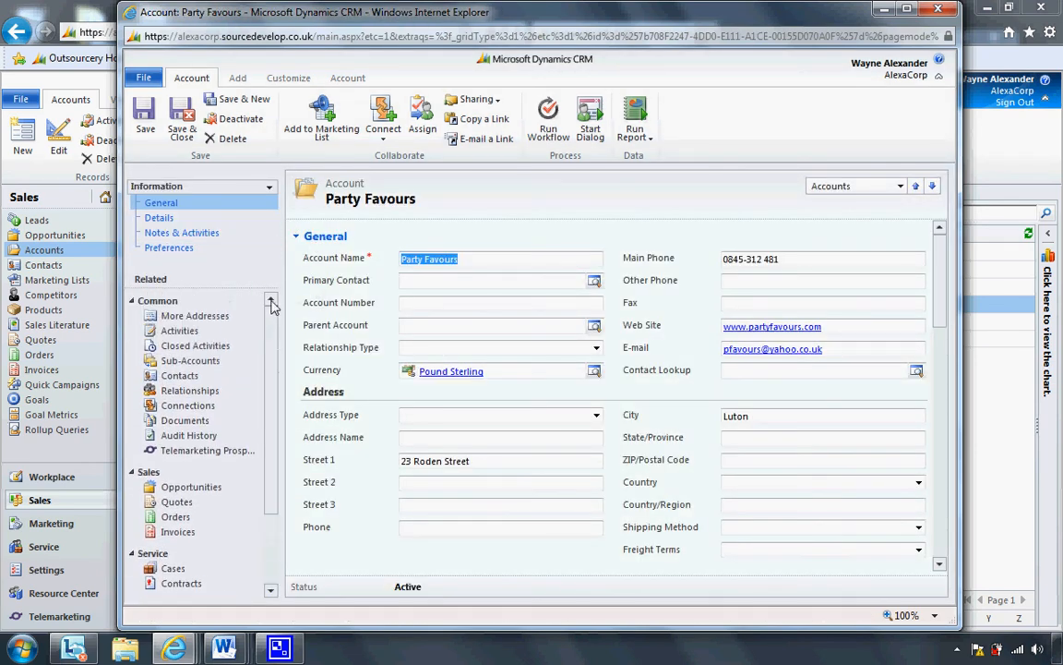
- Compare the Party Favours record in the HR Form with its layout in the Trainee Form
{"action": "left_click", "coordinate": [271, 189]}
{"action": "left_click", "coordinate": [251, 246]}
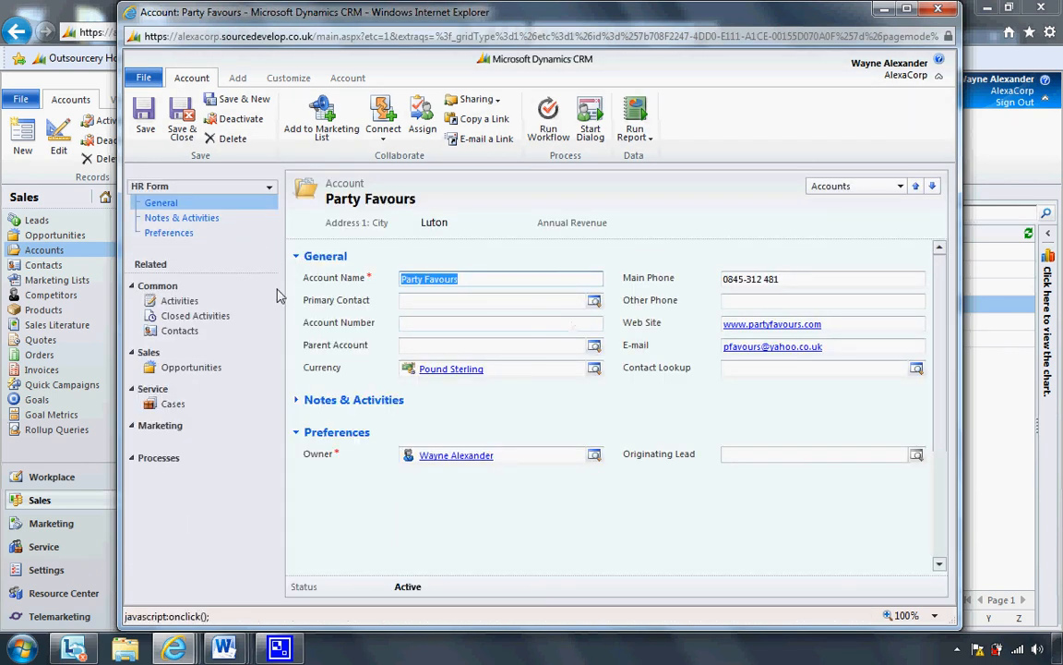
{"action": "left_click", "coordinate": [271, 189]}
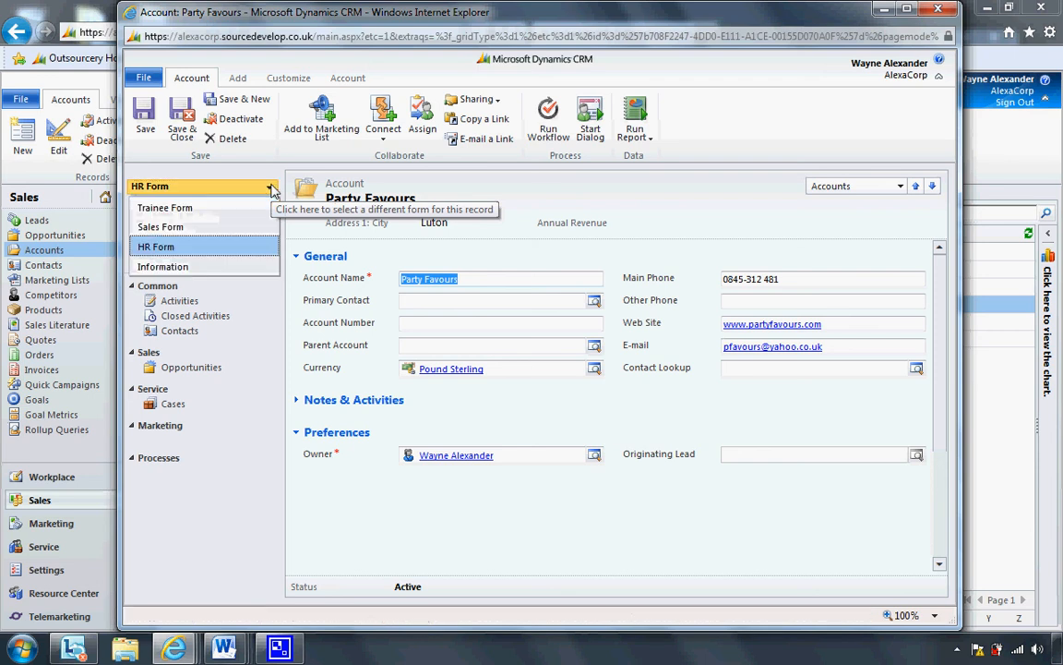
{"action": "left_click", "coordinate": [271, 212]}
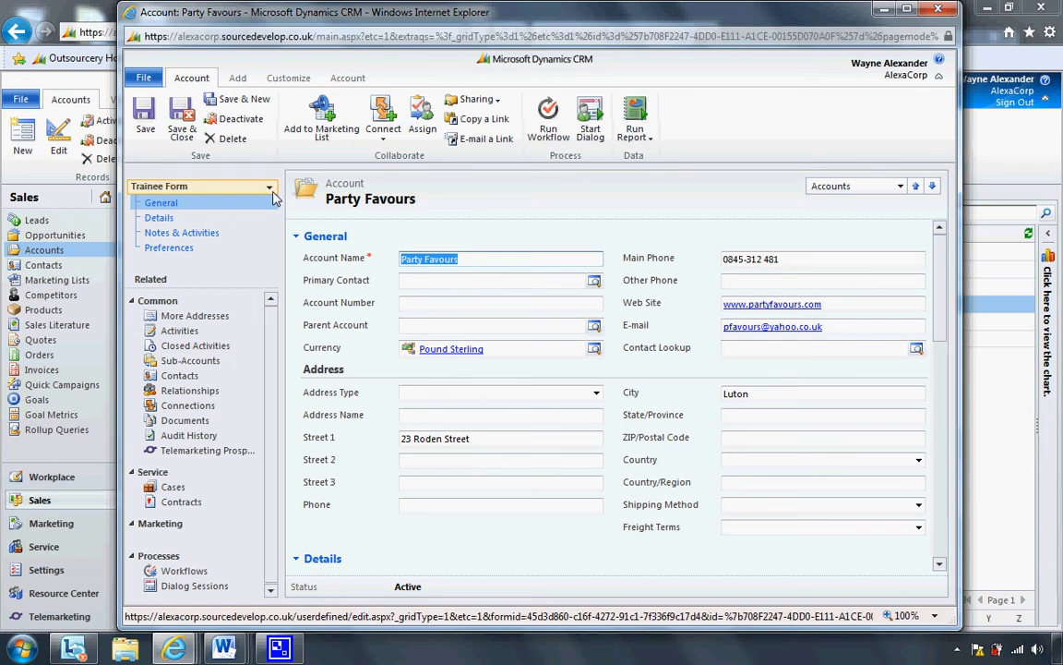
- Switch the Party Favours record back to the HR Form, and save and close the record
{"action": "left_click", "coordinate": [263, 187]}
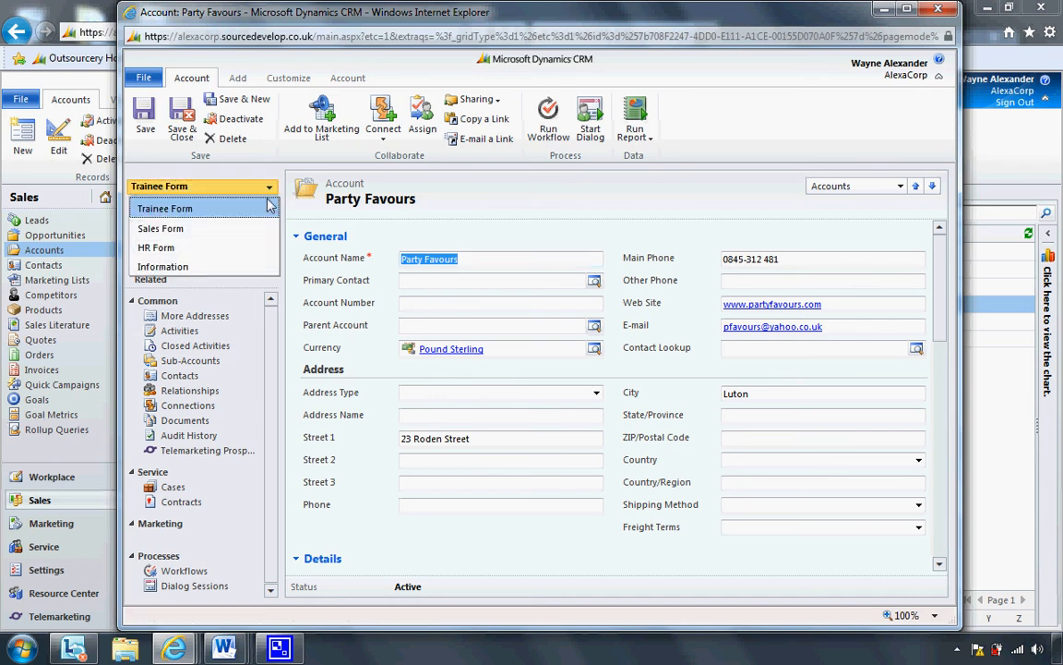
{"action": "left_click", "coordinate": [257, 248]}
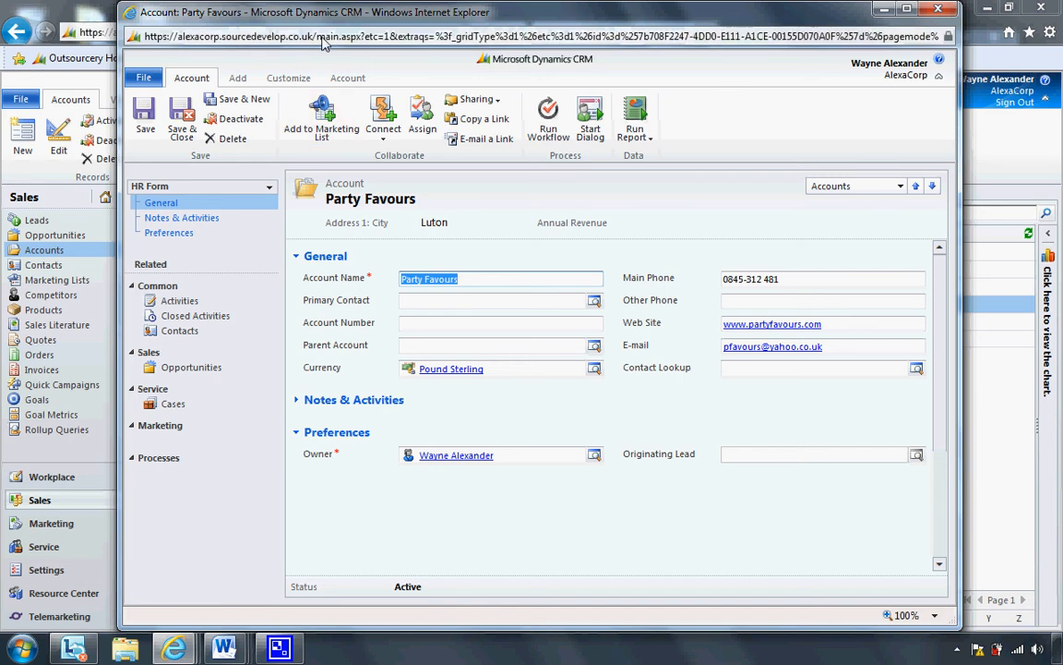
{"action": "left_click", "coordinate": [180, 123]}
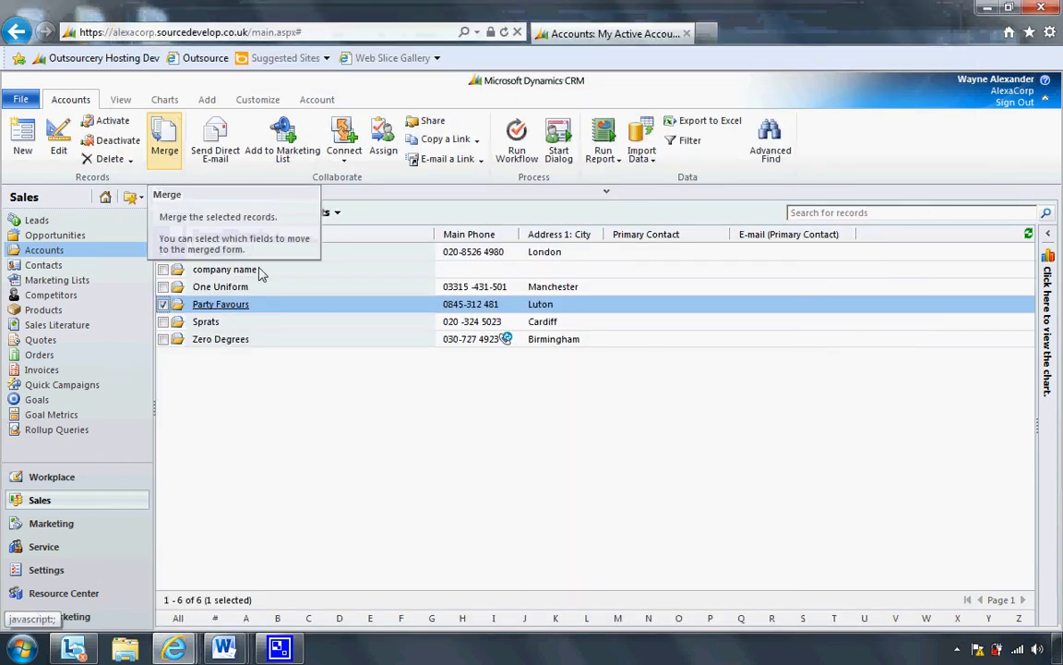